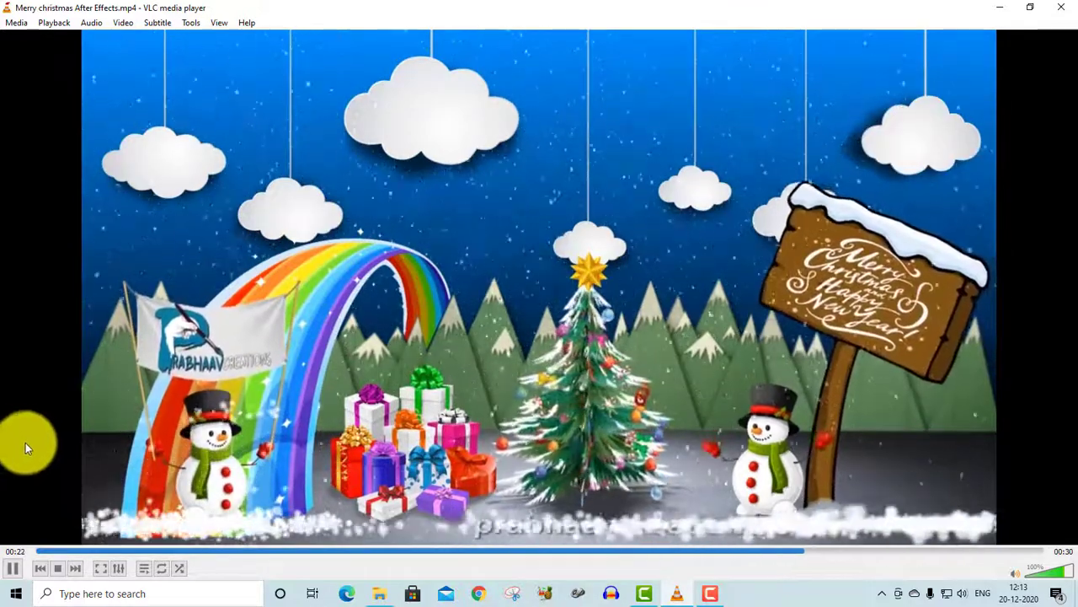
# Pause the Merry christmas After Effects template video in VLC at 00:29 of 00:30.
pyautogui.click(10, 569)
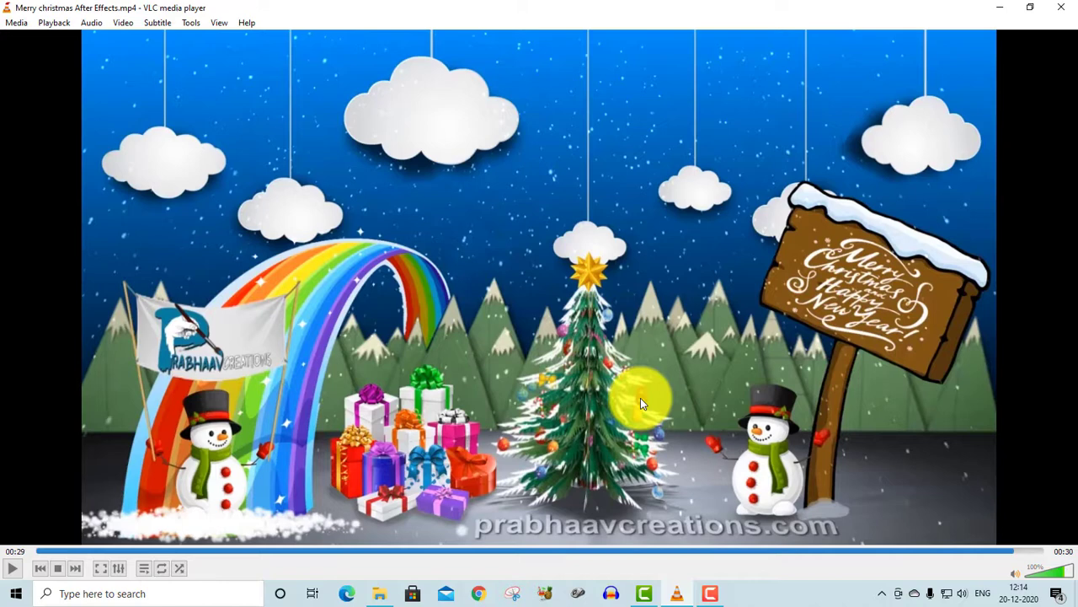
# Minimize VLC to reveal the New folder (2) window in File Explorer.
pyautogui.click(1000, 8)
# Open the unpacked Merry christmas After Effects Template folder inside New folder (2).
pyautogui.click(379, 593)
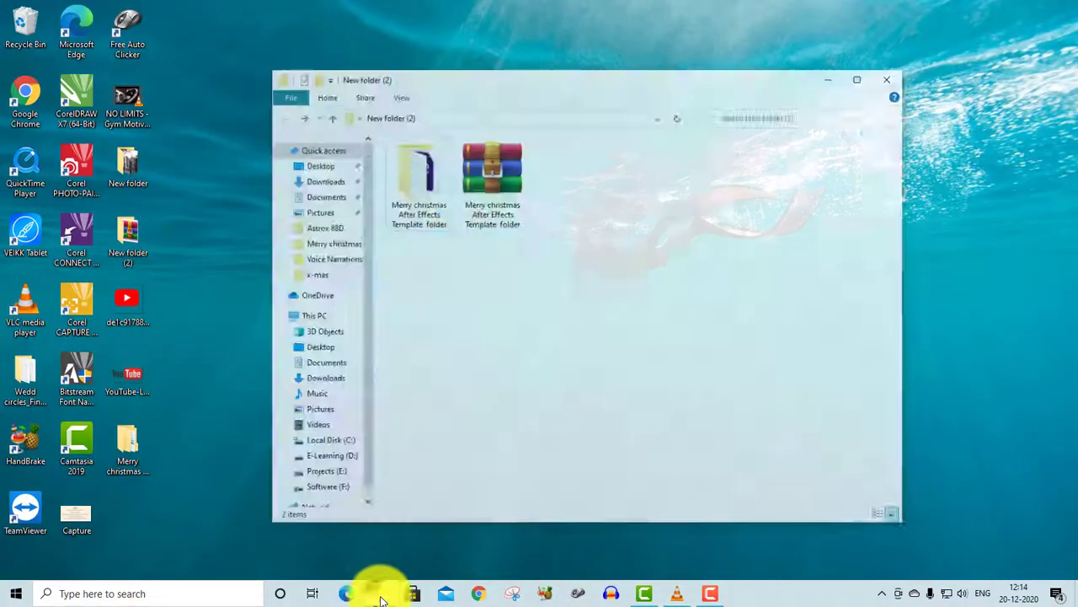
pyautogui.click(502, 148)
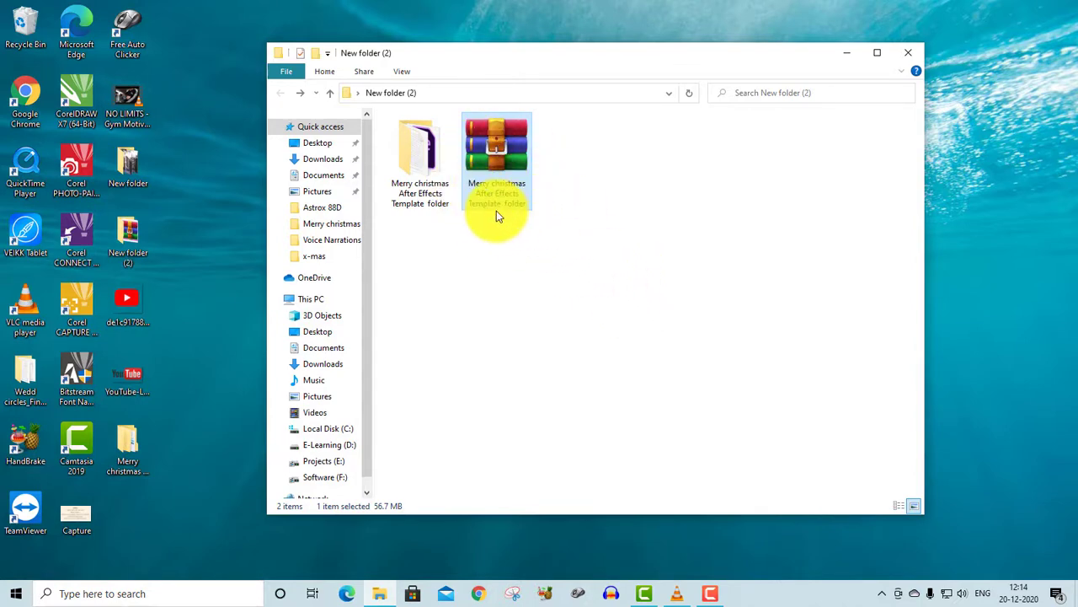
pyautogui.rightClick(504, 161)
pyautogui.click(436, 290)
pyautogui.click(423, 202)
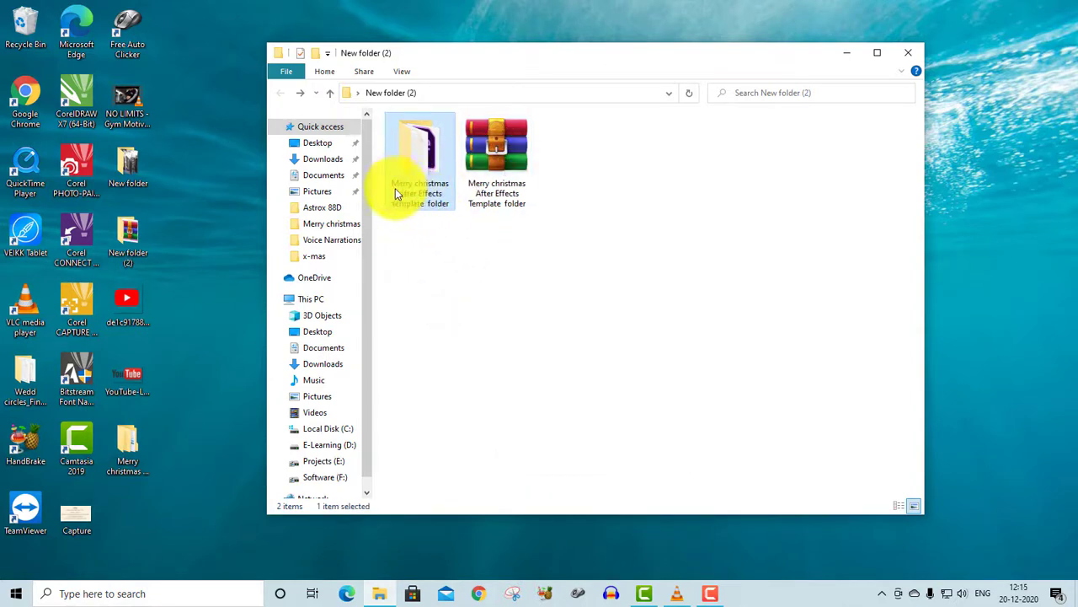
pyautogui.doubleClick(414, 167)
# Launch the template's .aep project file in After Effects 2020.
pyautogui.click(467, 149)
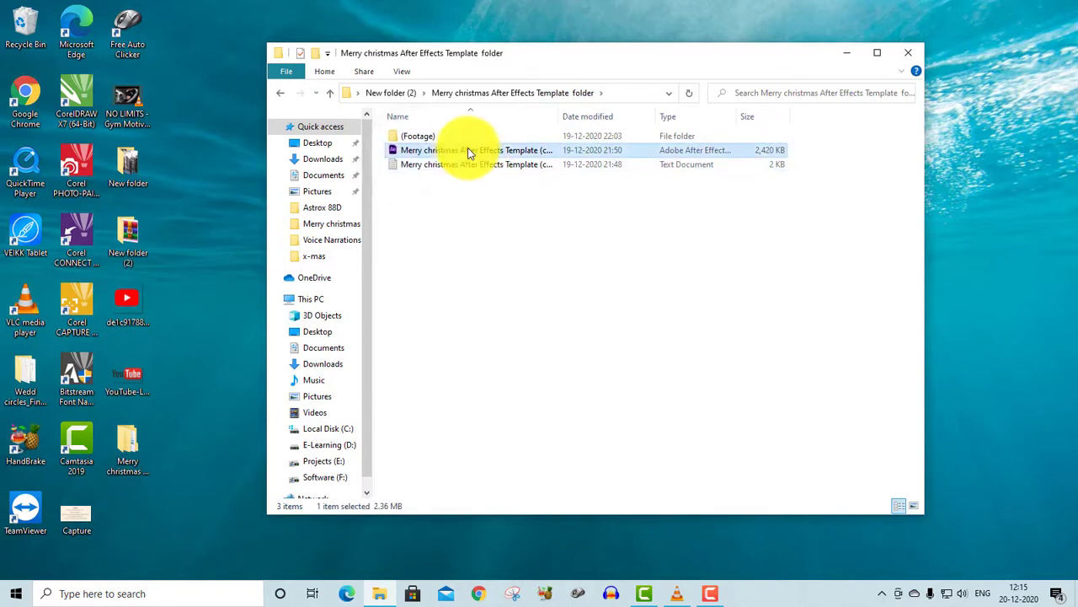
pyautogui.moveTo(583, 52); pyautogui.dragTo(537, 67)
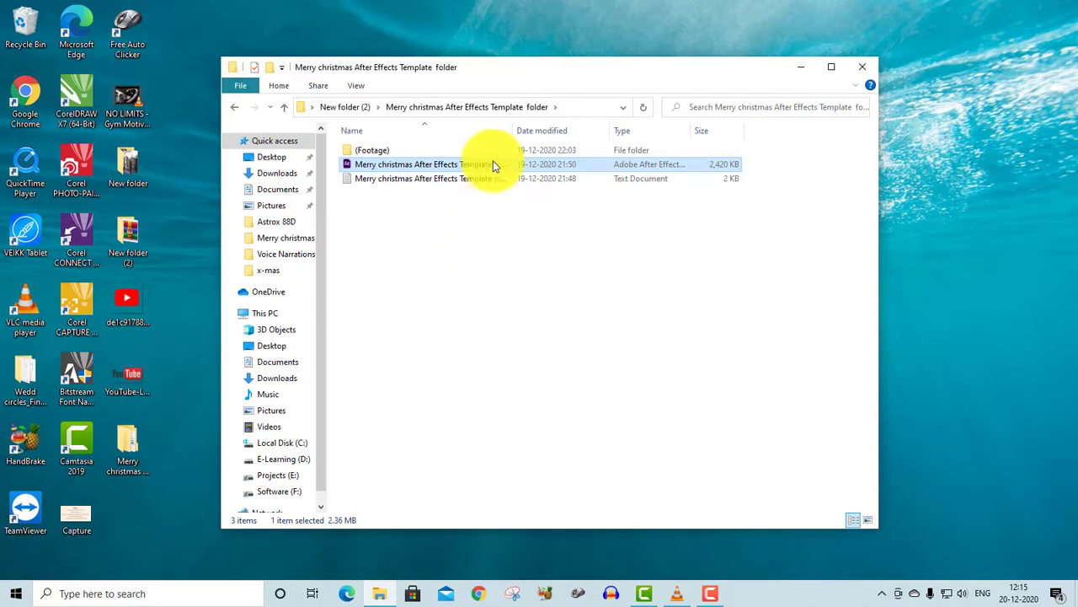
pyautogui.moveTo(496, 72); pyautogui.dragTo(518, 75)
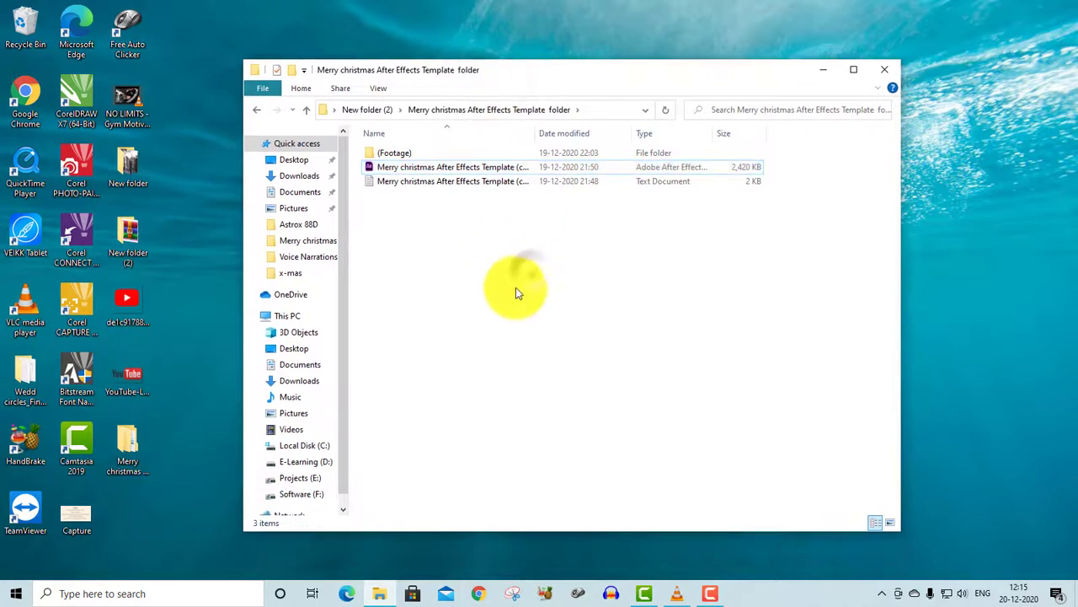
pyautogui.doubleClick(449, 167)
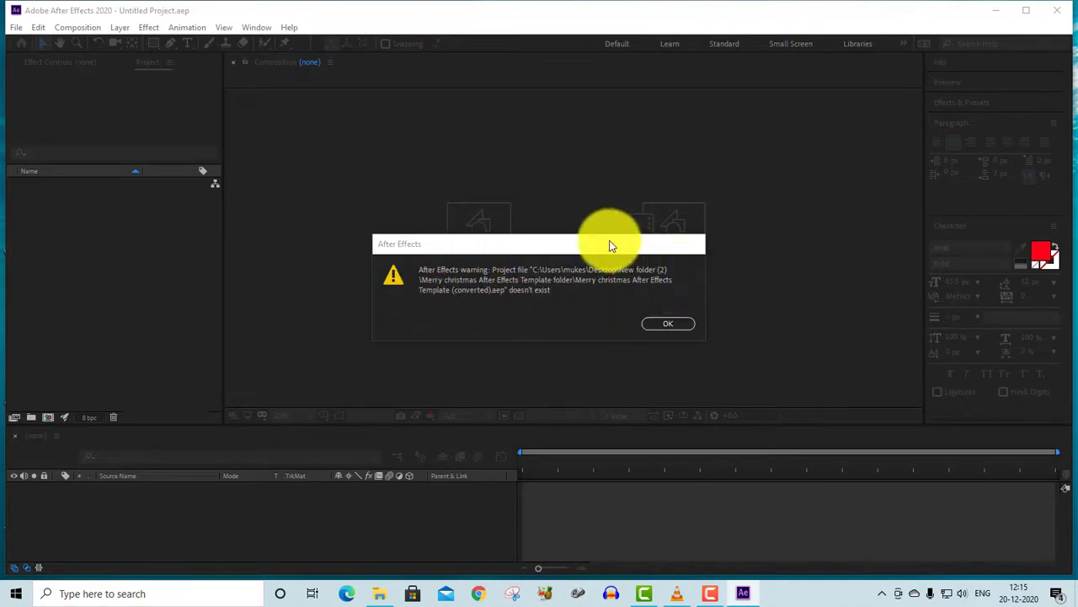
# Move aside and dismiss the warning that the converted .aep project file doesn't exist.
pyautogui.moveTo(609, 243); pyautogui.dragTo(632, 231)
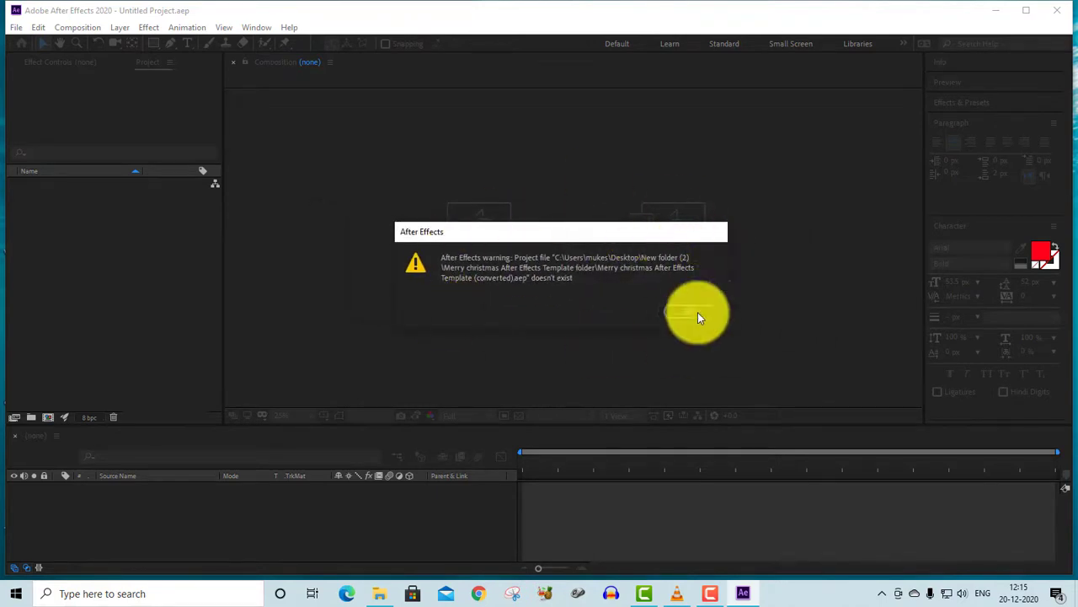
pyautogui.moveTo(515, 237); pyautogui.dragTo(533, 232)
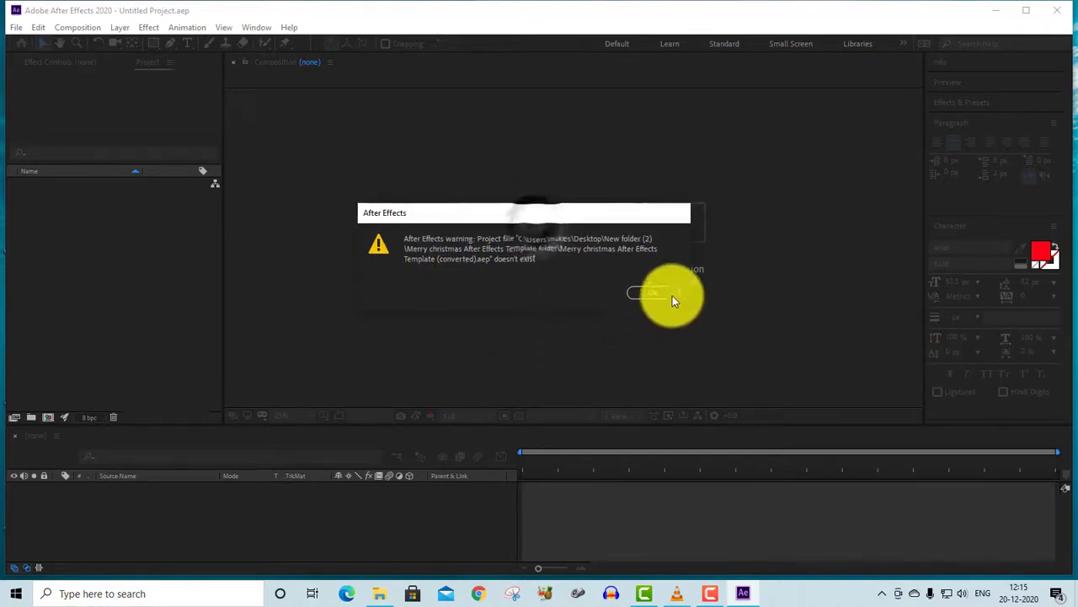
pyautogui.click(672, 296)
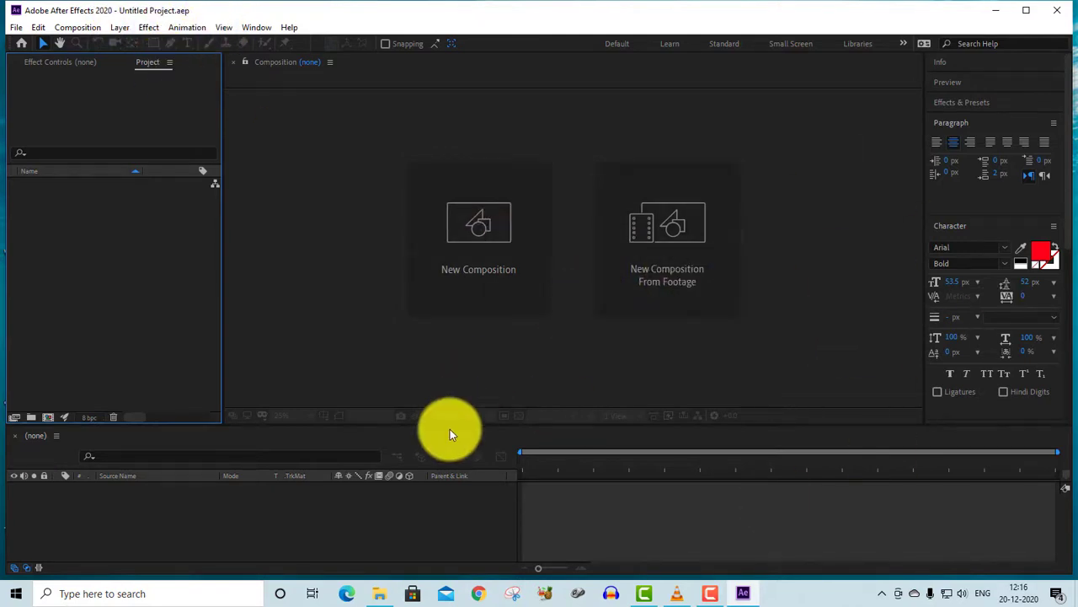
# Import the Merry christmas .aep into the Project panel and select its Render here 1920X1080 comp.
pyautogui.click(379, 593)
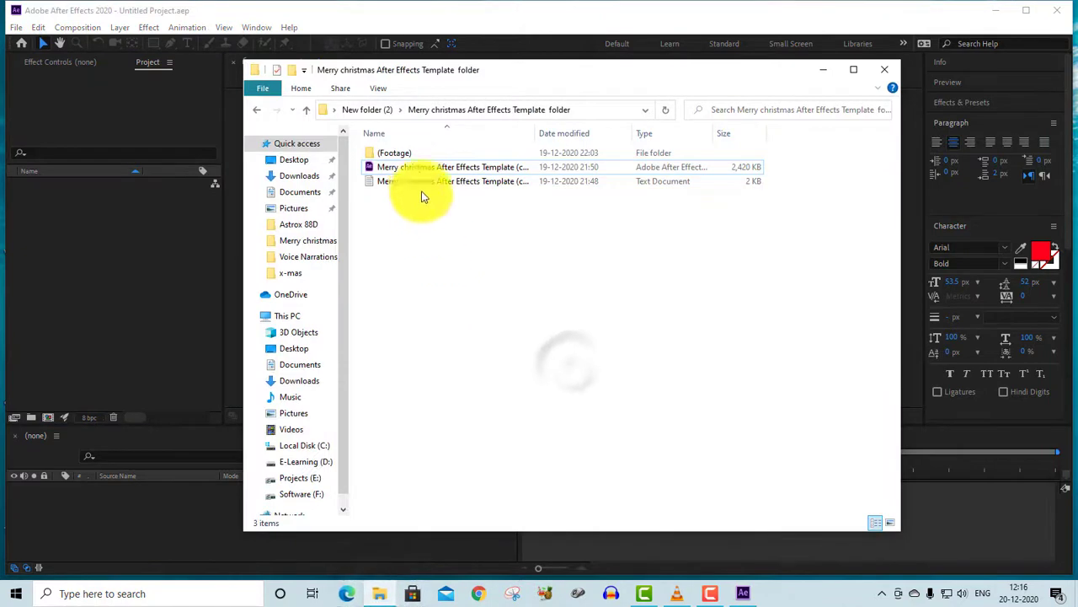
pyautogui.moveTo(416, 167)
pyautogui.mouseDown()
pyautogui.moveTo(472, 214)
pyautogui.moveTo(118, 273)
pyautogui.mouseUp()
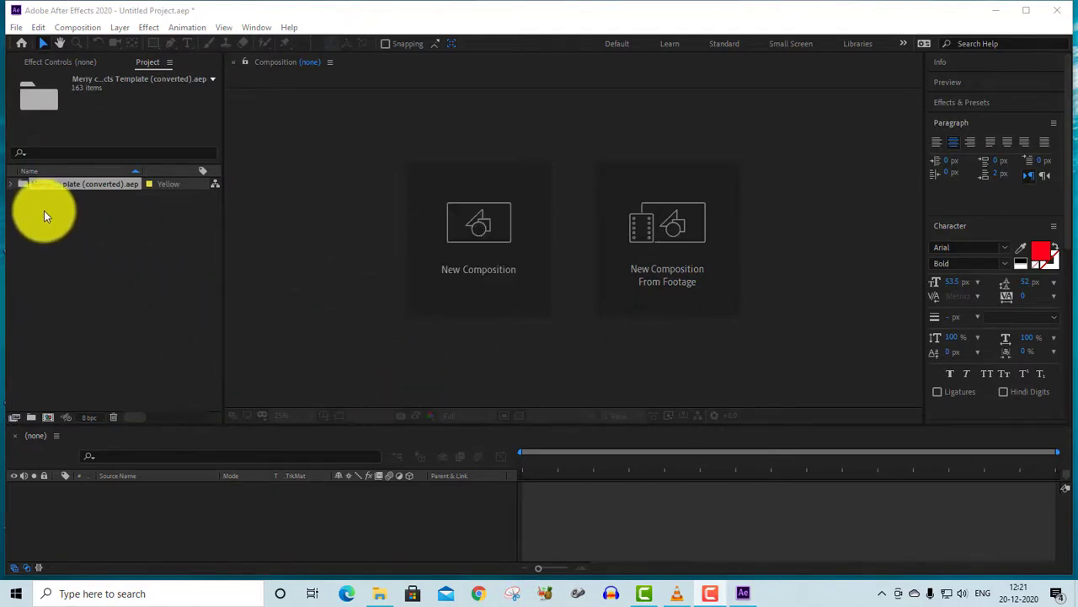
pyautogui.click(11, 184)
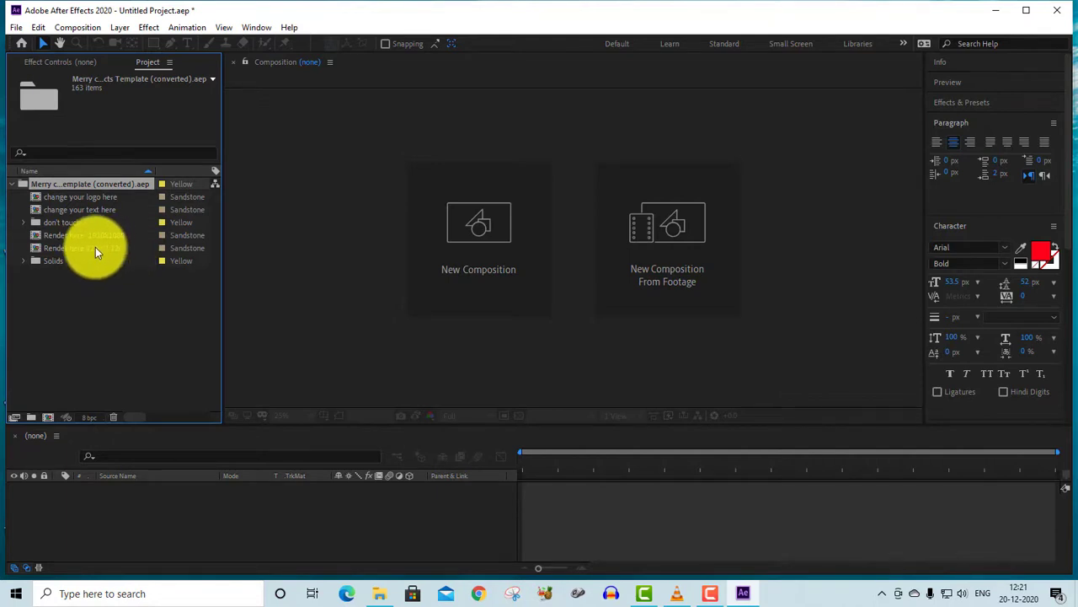
pyautogui.click(95, 247)
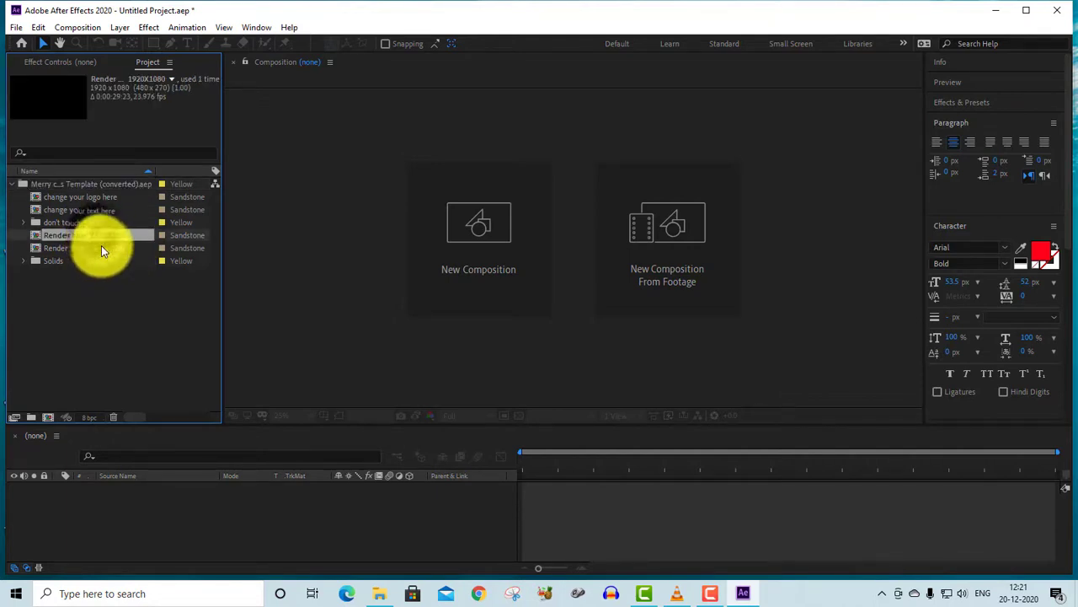
pyautogui.click(98, 235)
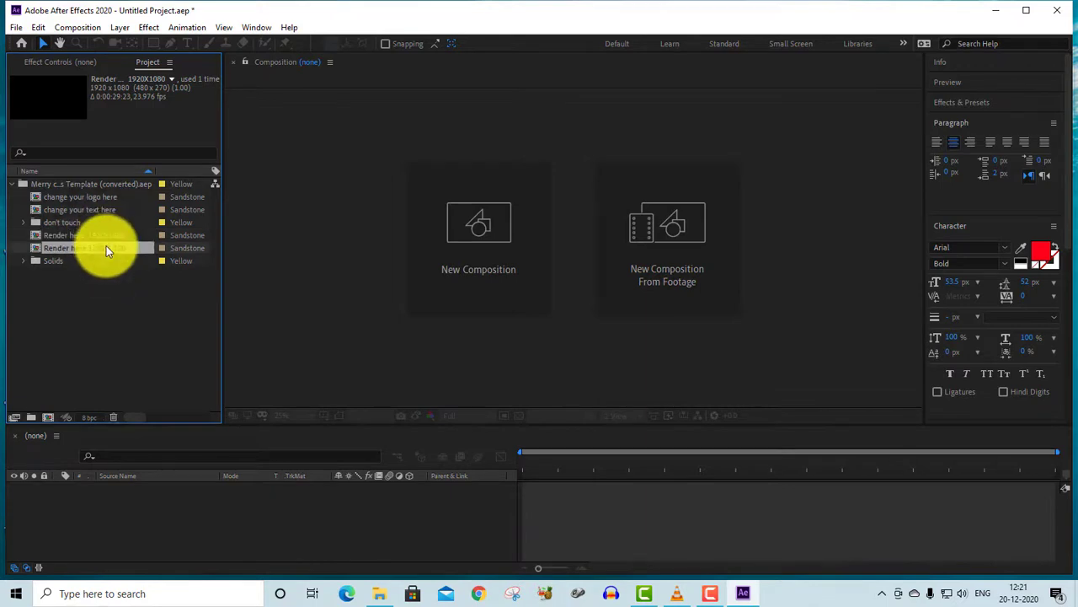
# Open Render here 1920X1080 and move the playhead to 0:00:27:10 to show the placeholders.
pyautogui.doubleClick(83, 235)
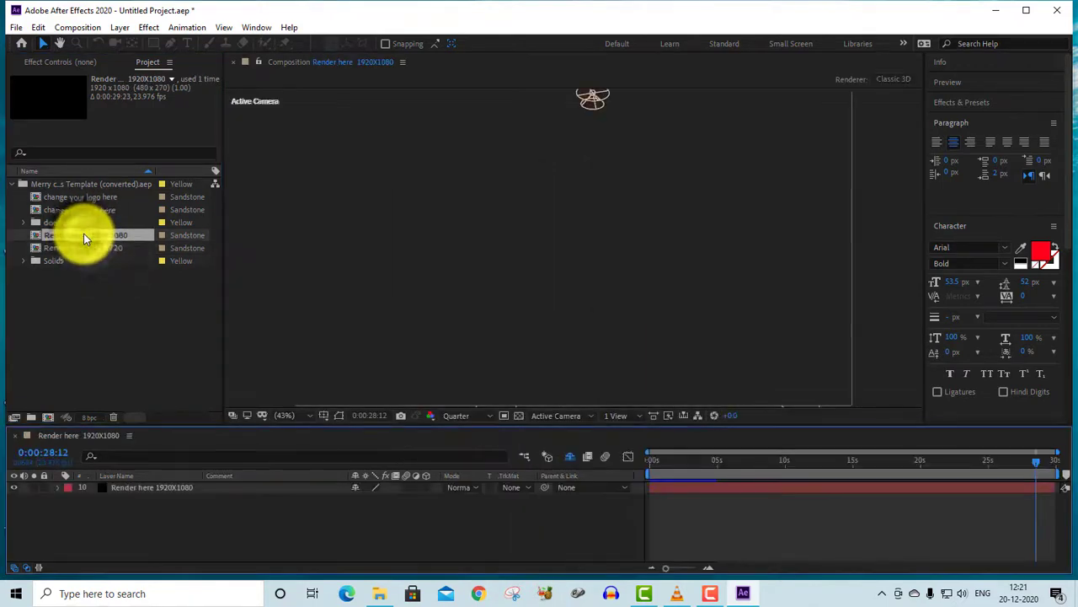
pyautogui.moveTo(682, 463); pyautogui.dragTo(1016, 506)
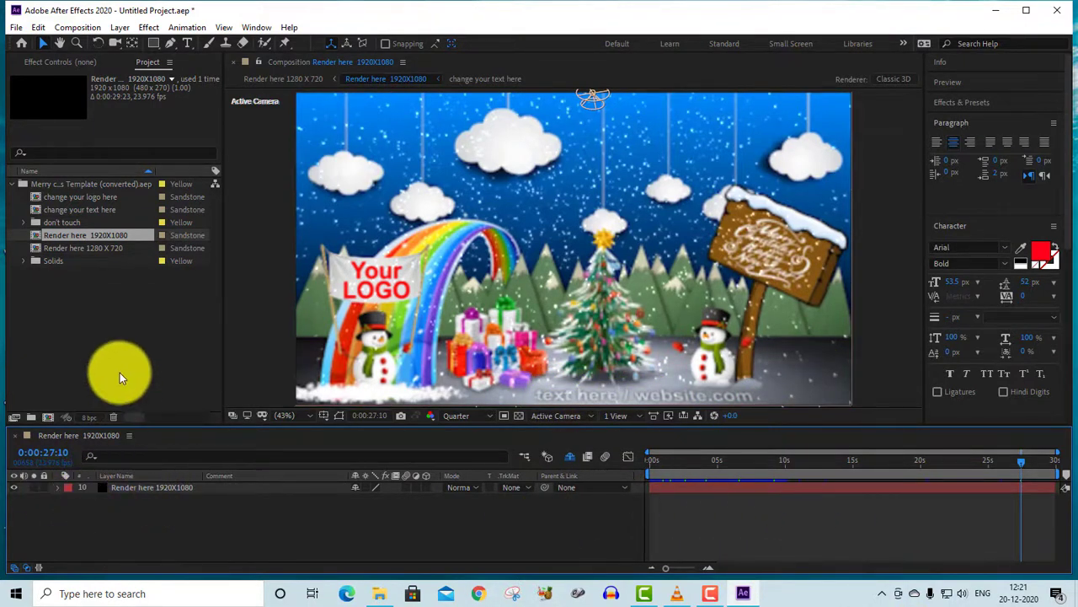
# Add the Desktop YouTube PNG to change your logo here and hide the Your and LOGO text layers.
pyautogui.click(56, 198)
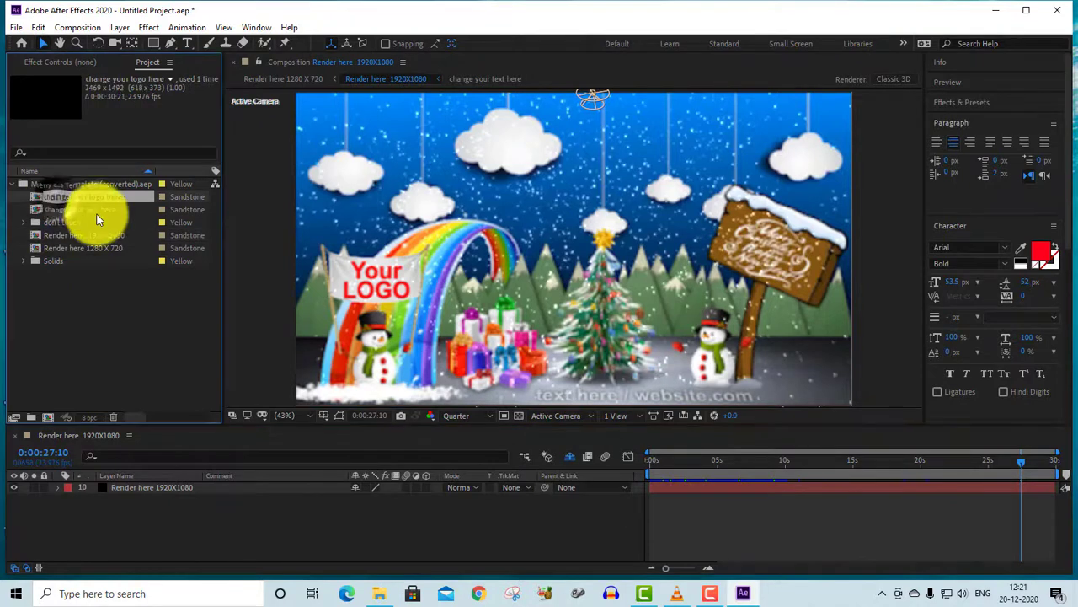
pyautogui.doubleClick(95, 197)
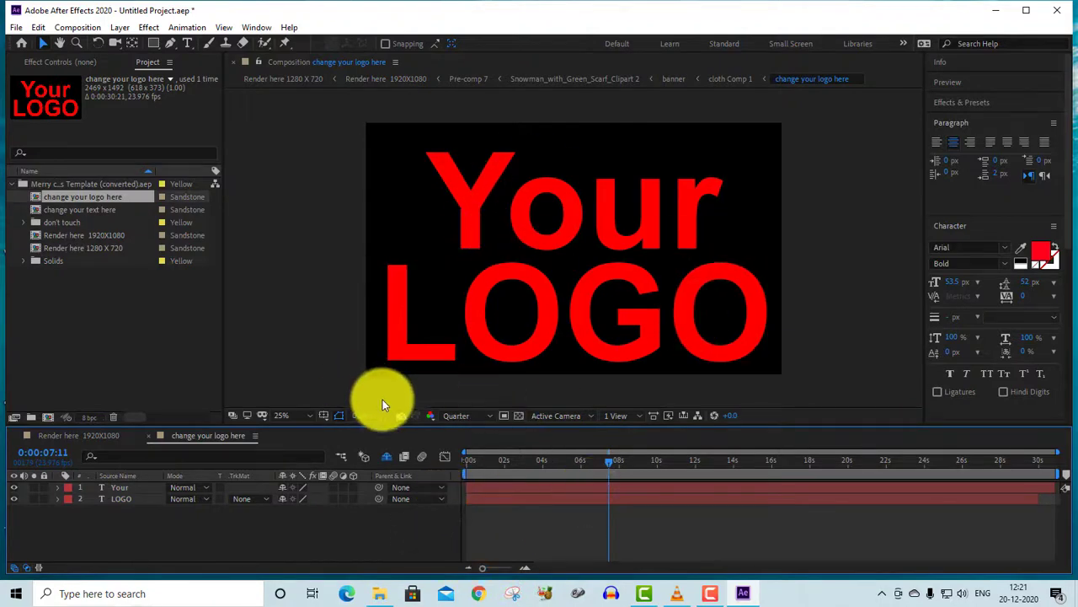
pyautogui.click(379, 593)
pyautogui.click(517, 294)
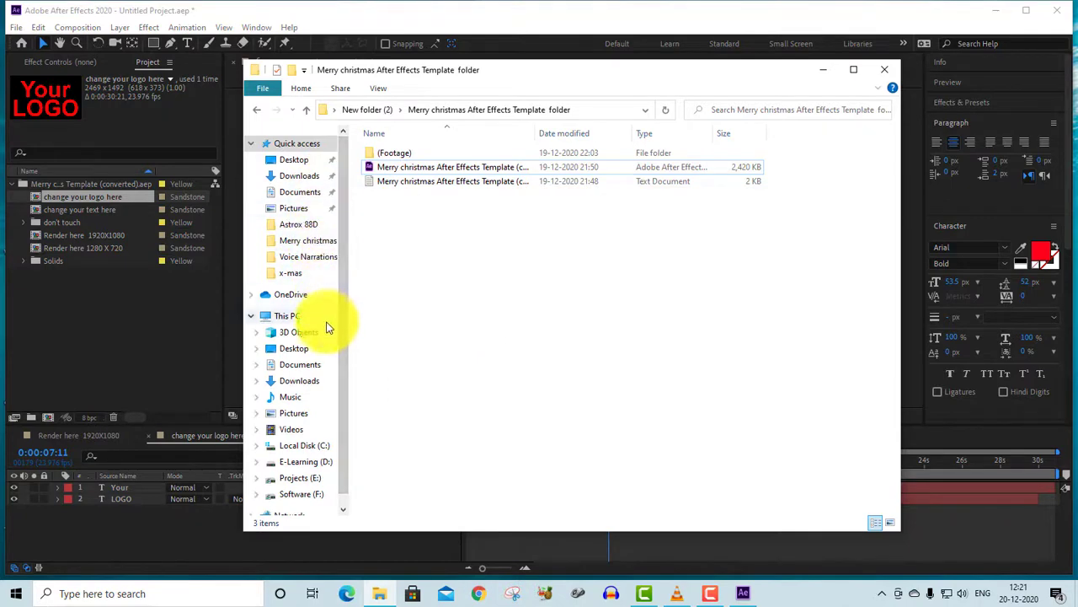
pyautogui.click(296, 160)
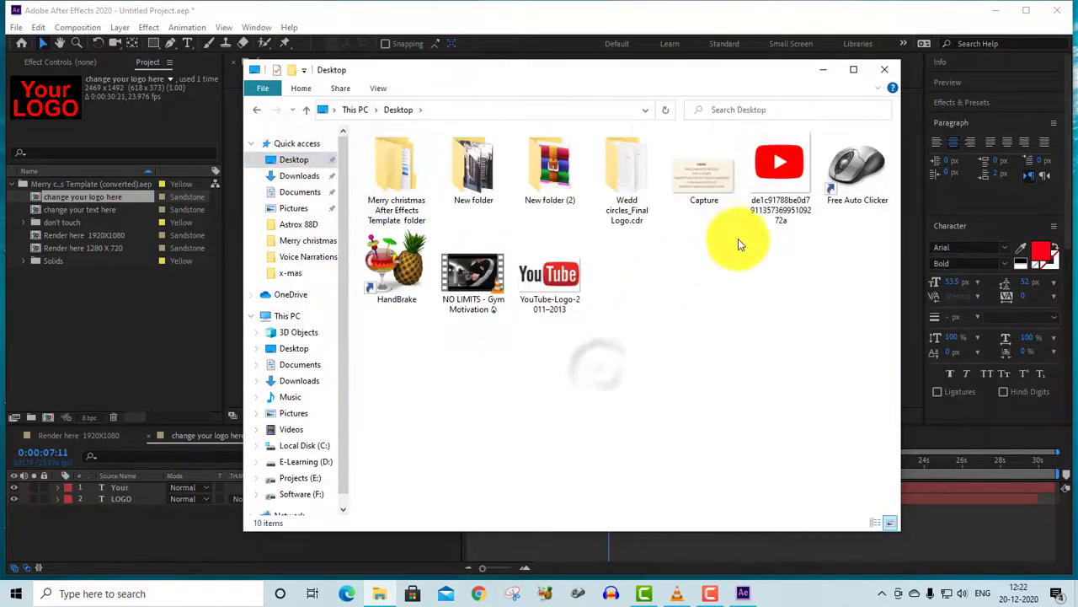
pyautogui.moveTo(778, 166)
pyautogui.mouseDown()
pyautogui.moveTo(364, 580)
pyautogui.moveTo(215, 554)
pyautogui.mouseUp()
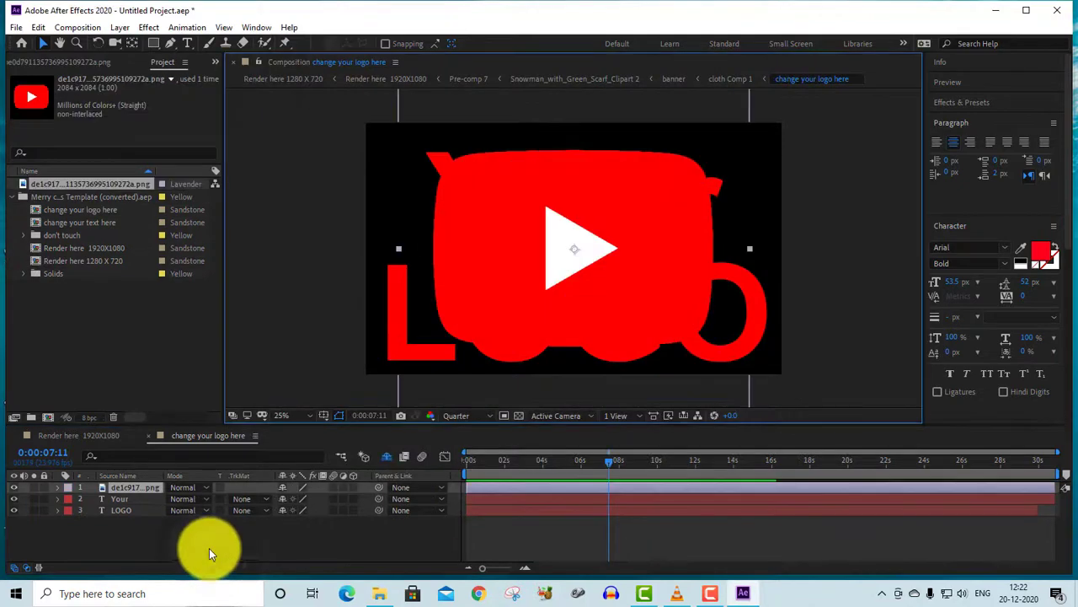
pyautogui.click(13, 498)
pyautogui.click(13, 509)
# Return to Render here 1920X1080 and move the playhead back to about 17 seconds.
pyautogui.click(110, 433)
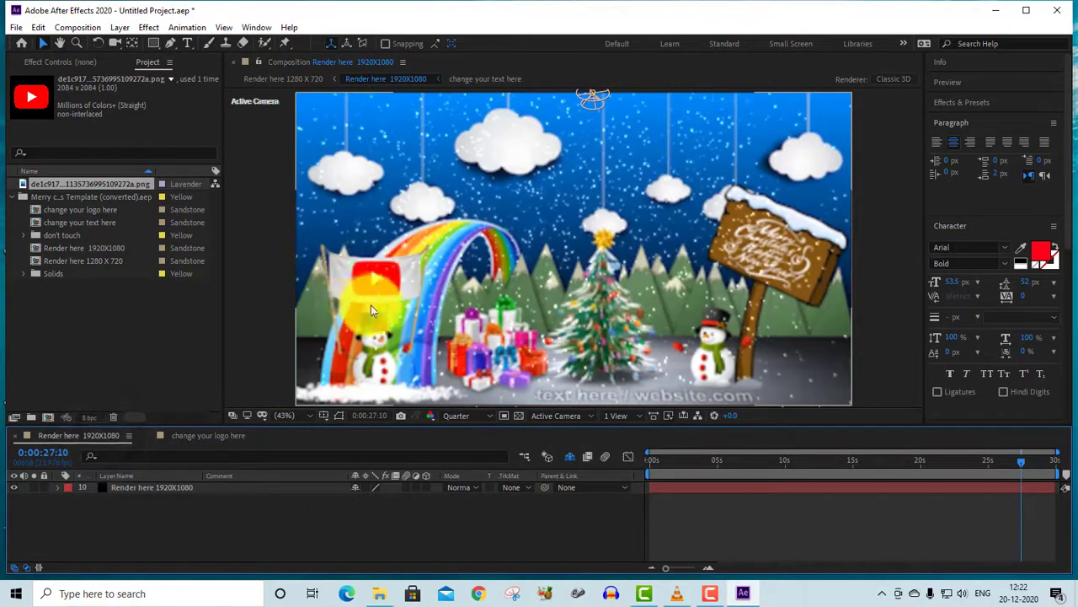
pyautogui.click(1009, 462)
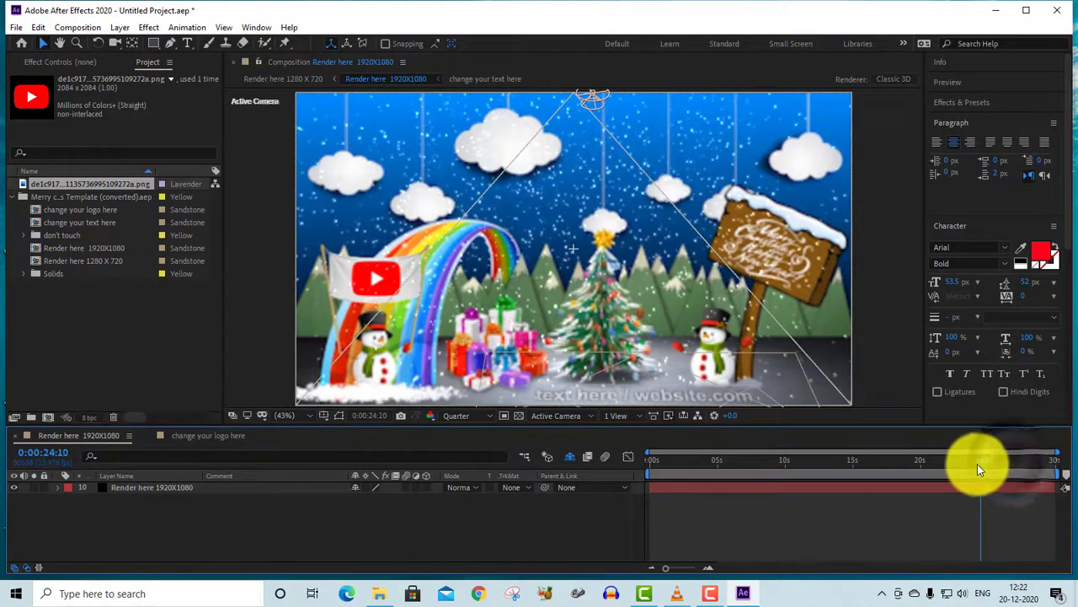
pyautogui.click(939, 463)
pyautogui.click(892, 460)
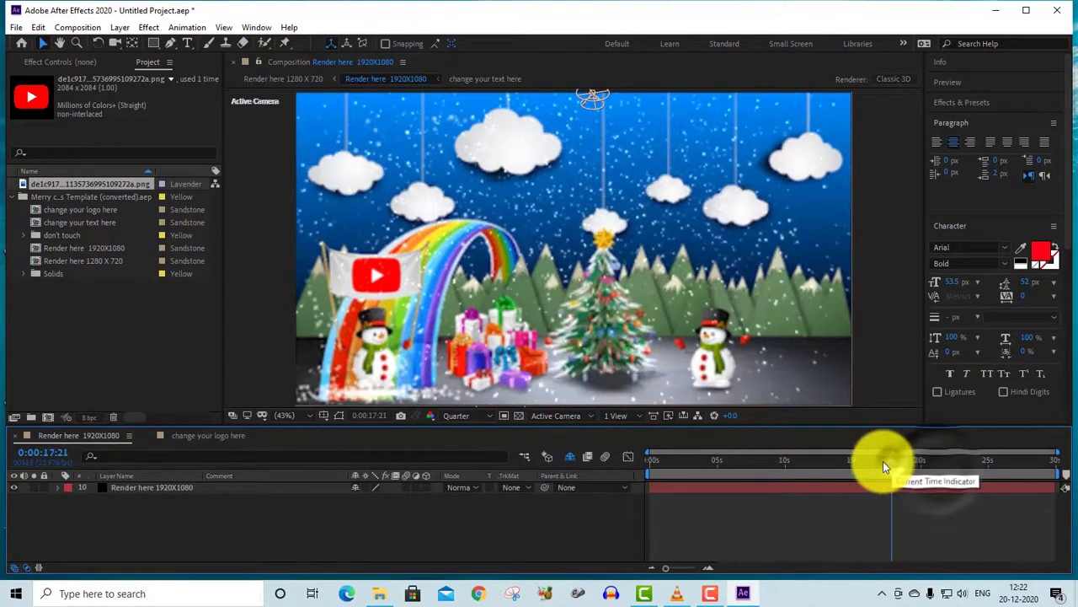
# Play and stop the preview from about 17 seconds to check the YouTube logo on the banner.
pyautogui.press('space')
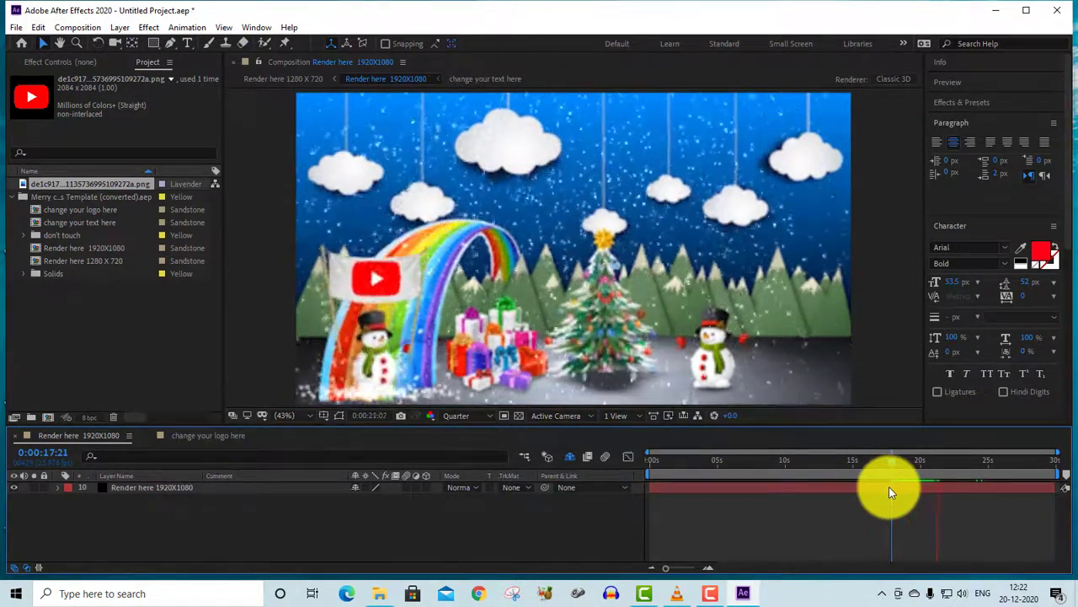
pyautogui.click(893, 460)
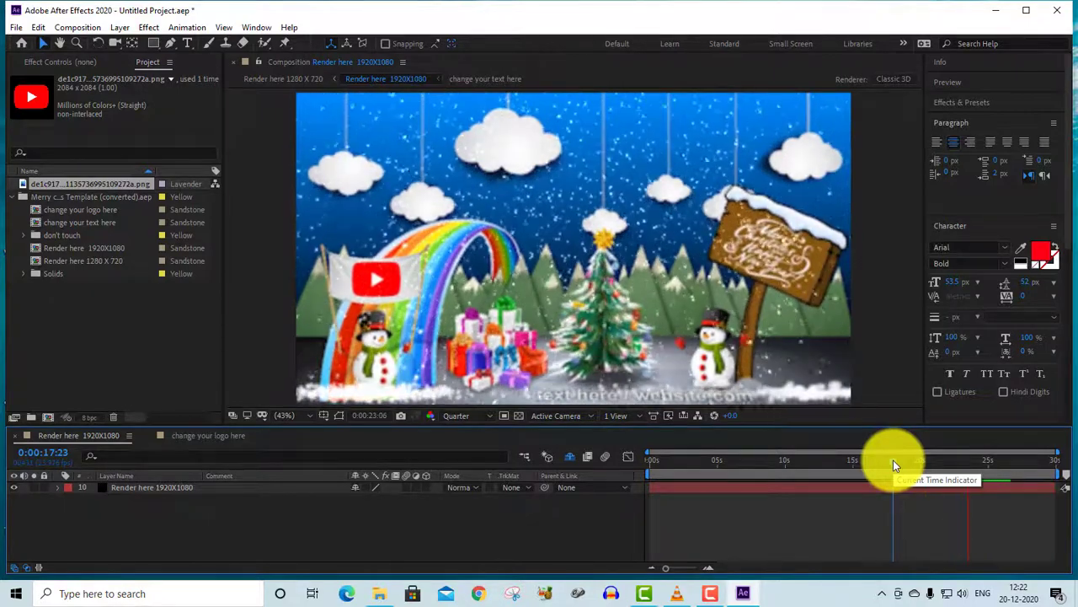
pyautogui.press('space')
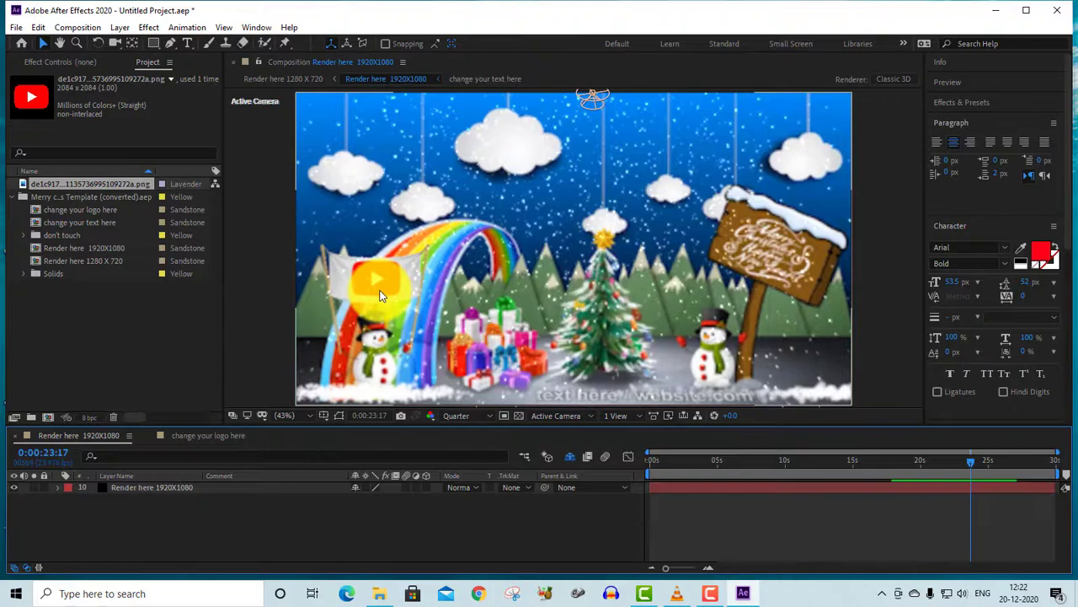
pyautogui.press('space')
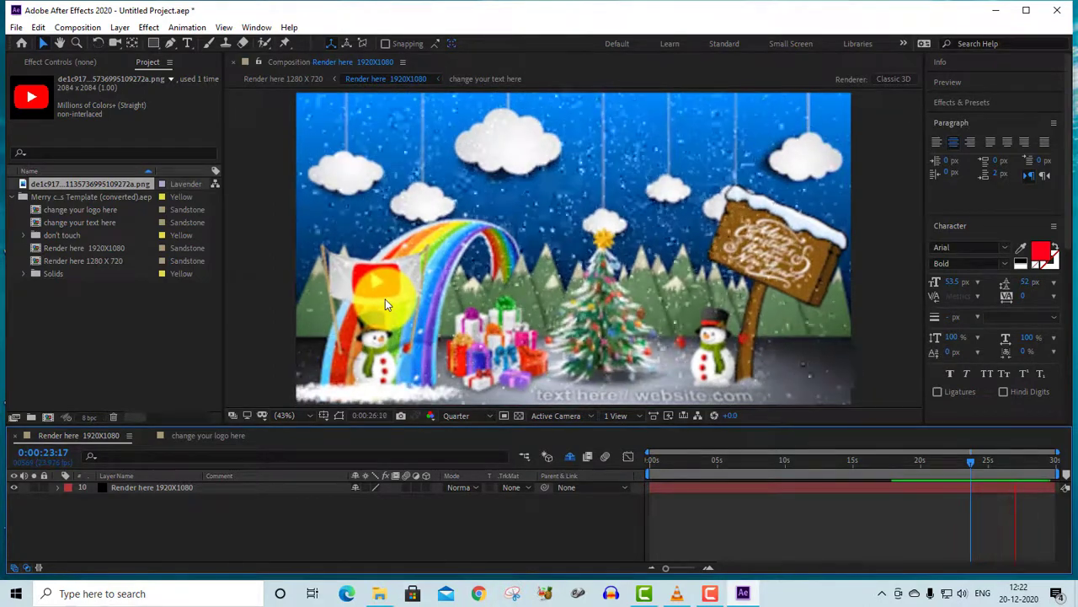
pyautogui.press('space')
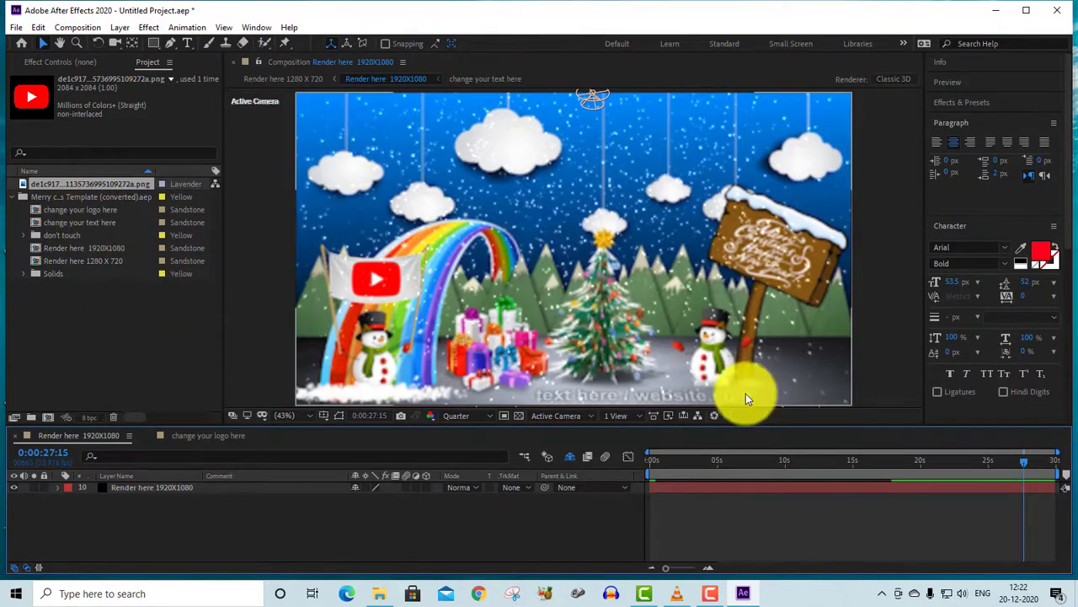
# Type youtube.com over the placeholder text in change your text here, then go back to Render here 1920X1080.
pyautogui.click(89, 221)
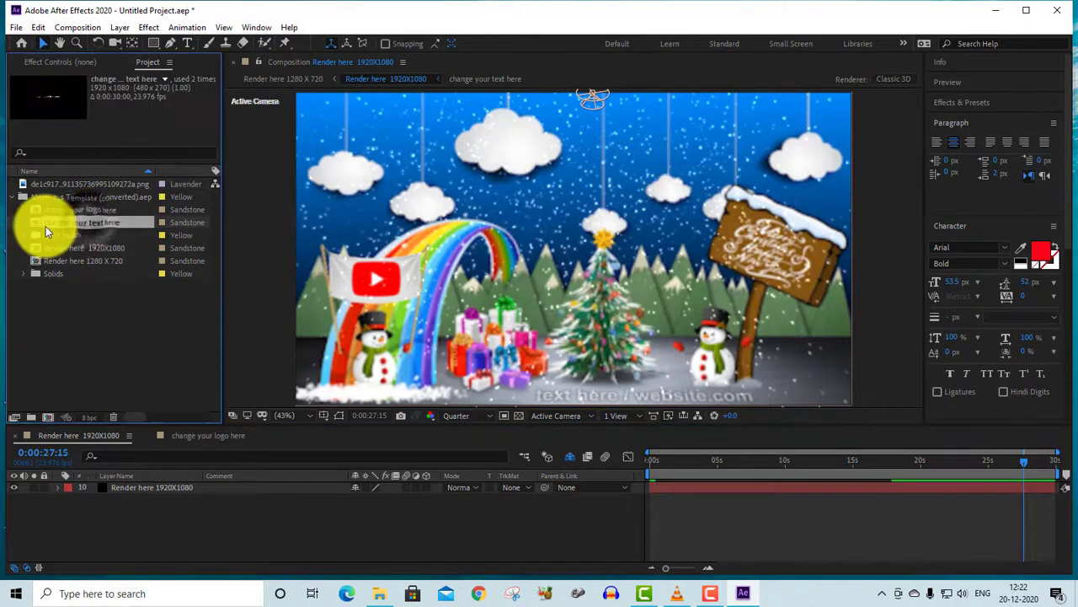
pyautogui.doubleClick(111, 223)
pyautogui.click(523, 459)
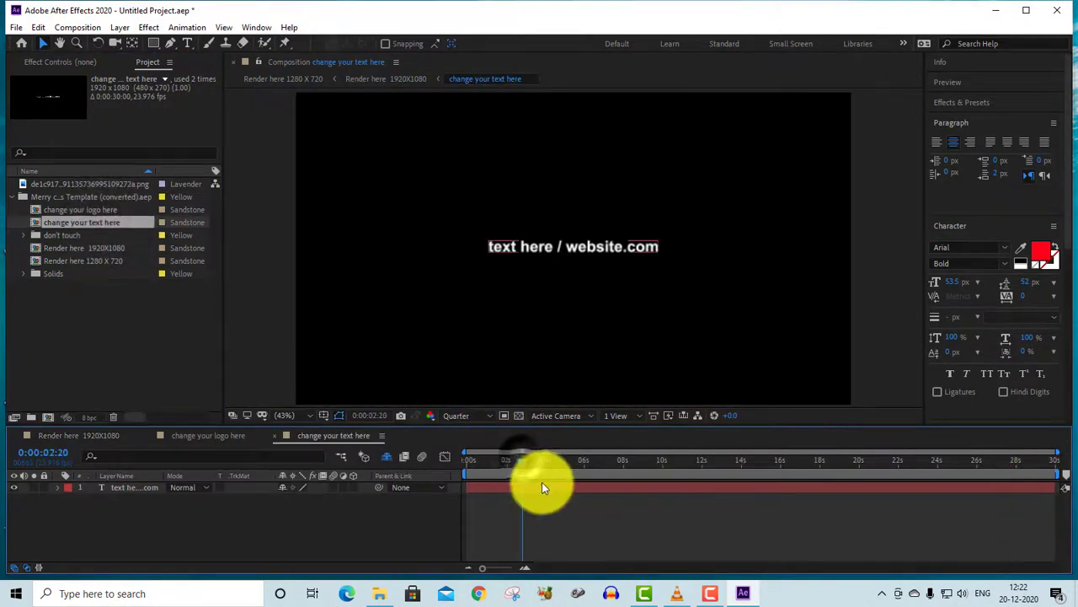
pyautogui.doubleClick(541, 486)
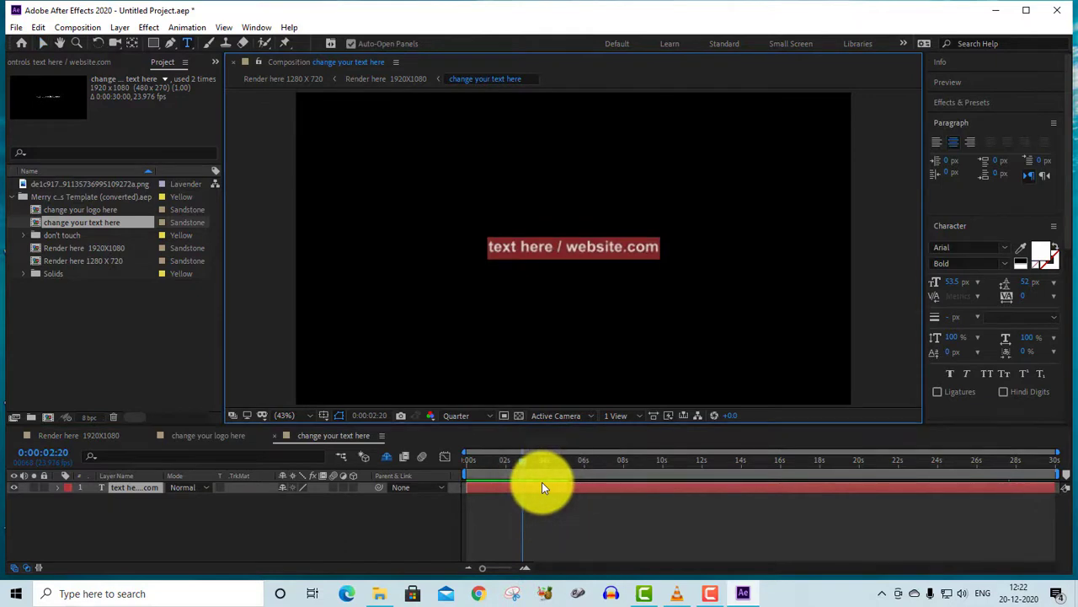
pyautogui.write('yo')
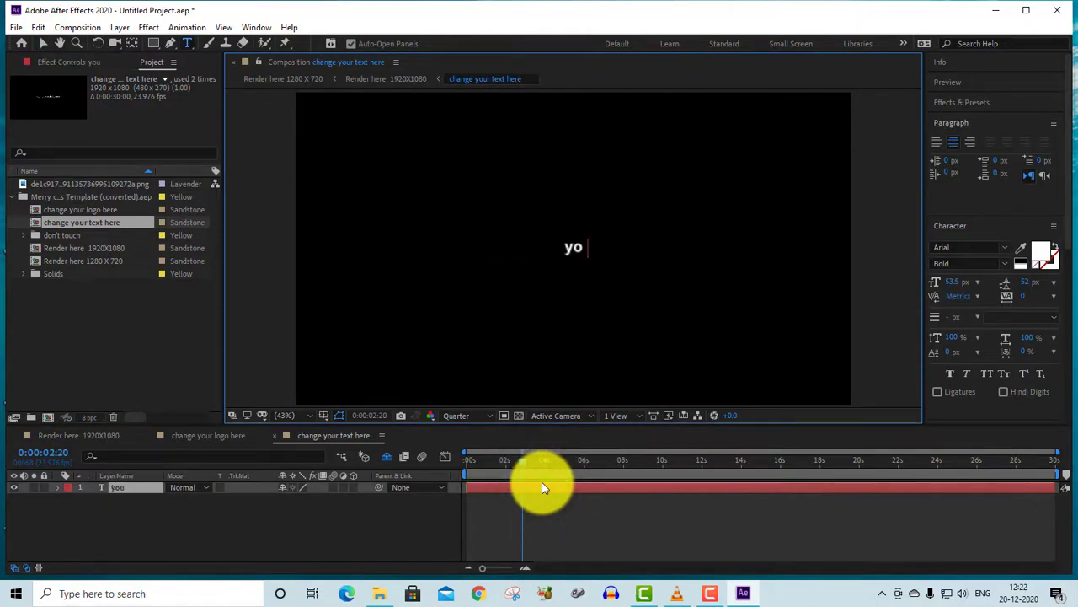
pyautogui.write('utub')
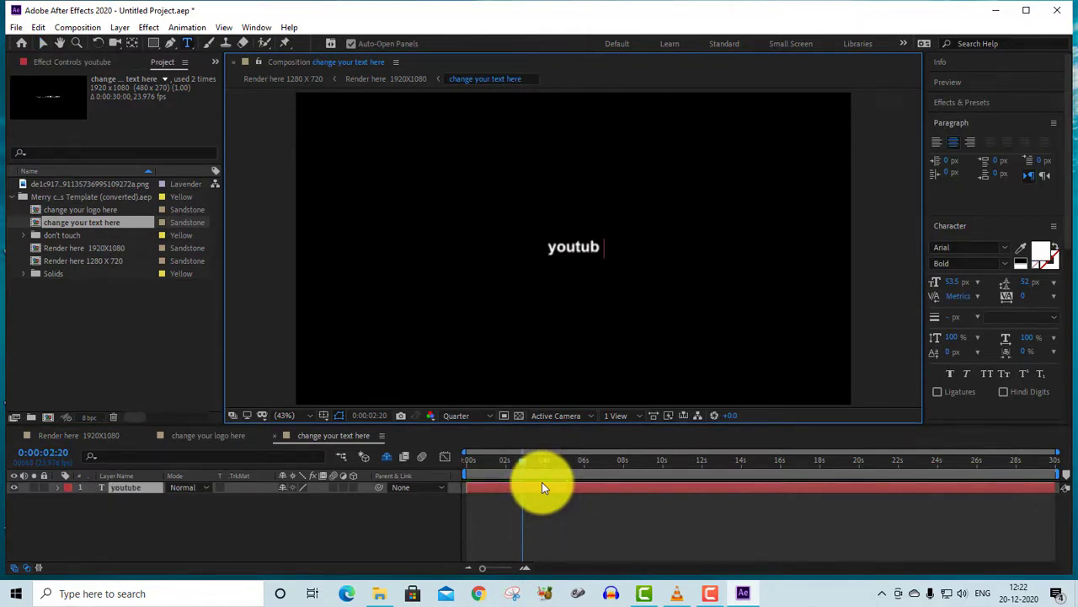
pyautogui.write('e.com')
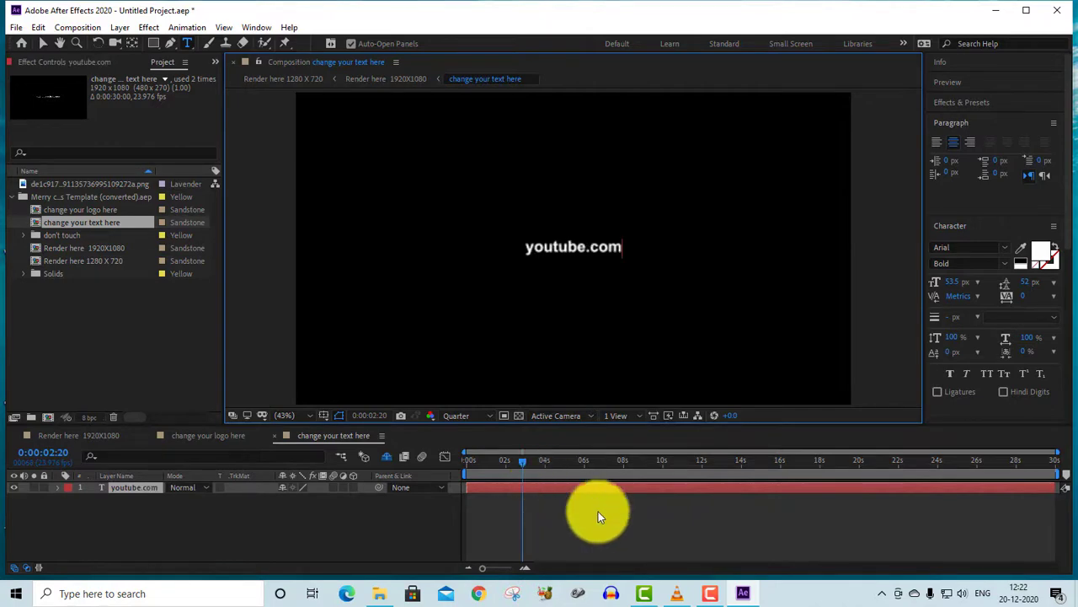
pyautogui.click(75, 434)
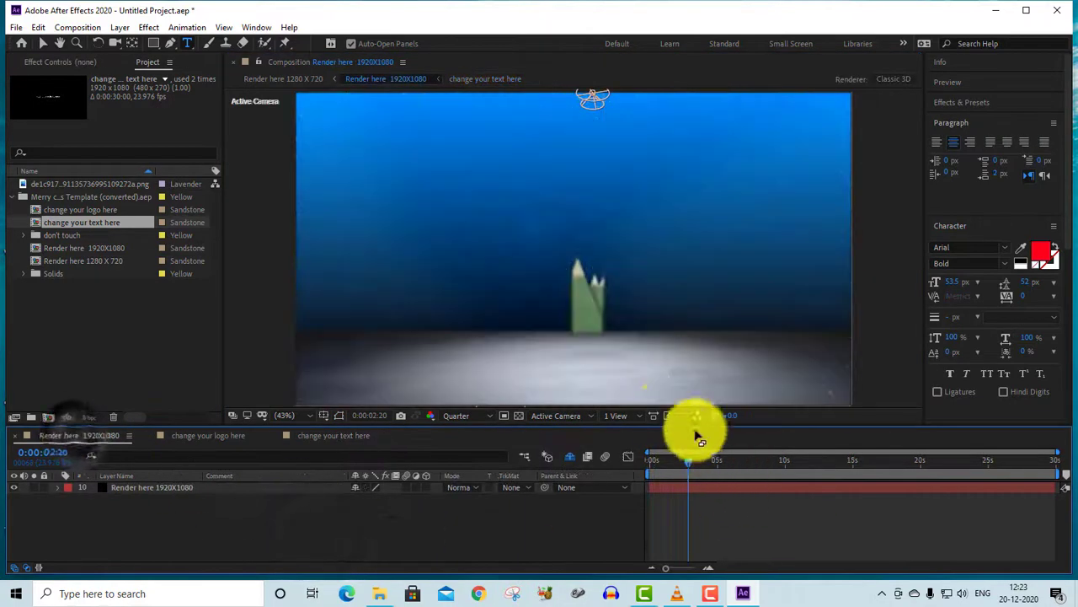
# Scrub the Render here 1920X1080 timeline to about 22 seconds to view the banner's YouTube logo.
pyautogui.moveTo(929, 461); pyautogui.dragTo(991, 461)
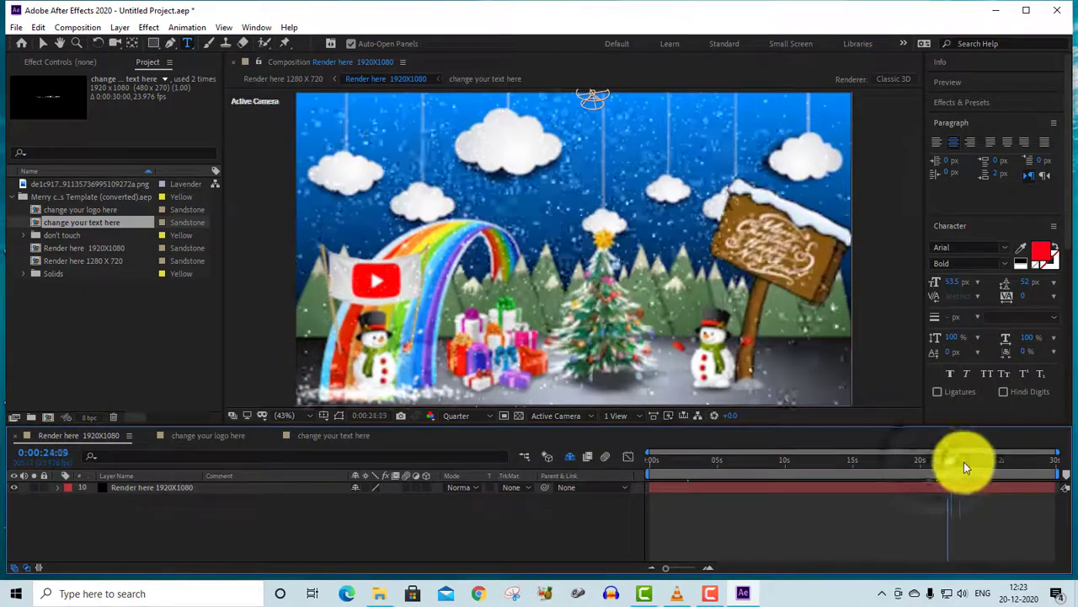
pyautogui.click(776, 529)
pyautogui.moveTo(973, 462)
pyautogui.mouseDown()
pyautogui.moveTo(930, 463)
pyautogui.moveTo(949, 474)
pyautogui.mouseUp()
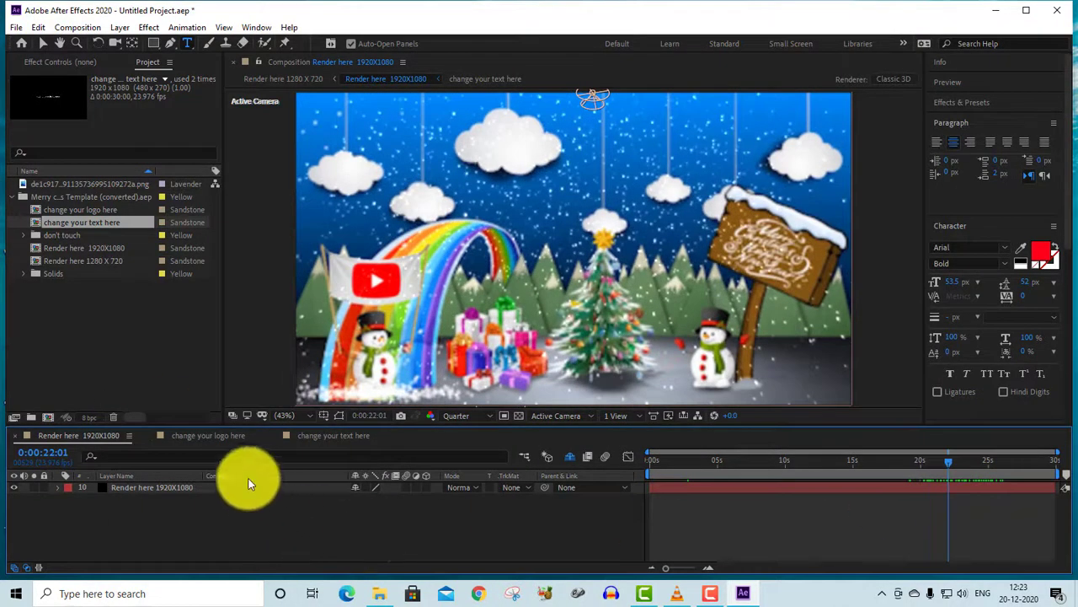
# Add YouTube-Logo-2011-2013.png to the 'change your logo here' comp and scale it down to fit the banner.
pyautogui.click(230, 437)
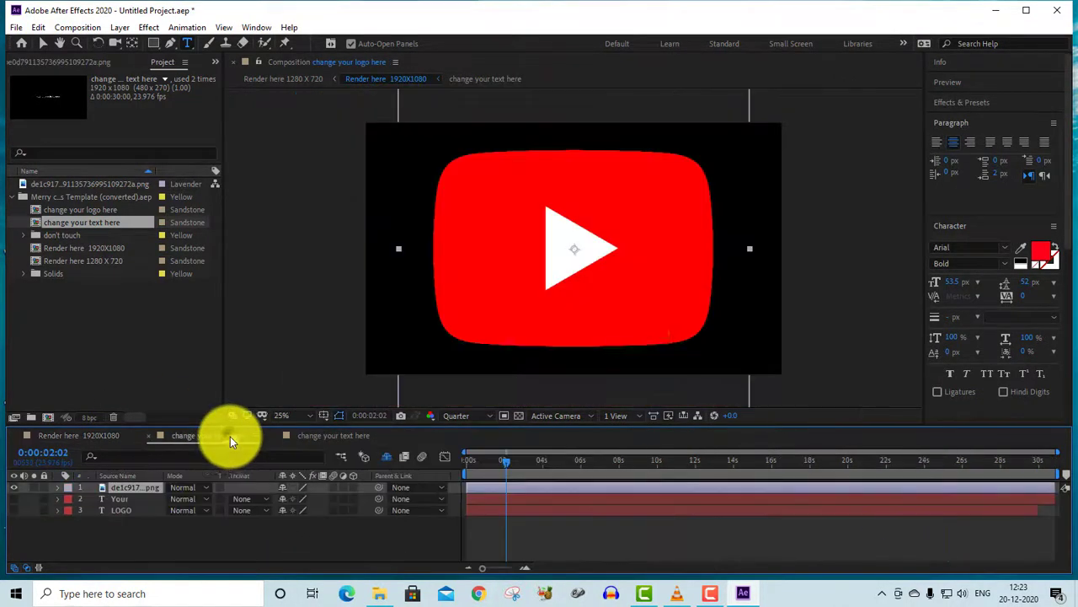
pyautogui.click(379, 593)
pyautogui.moveTo(576, 275)
pyautogui.mouseDown()
pyautogui.moveTo(178, 540)
pyautogui.moveTo(16, 505)
pyautogui.mouseUp()
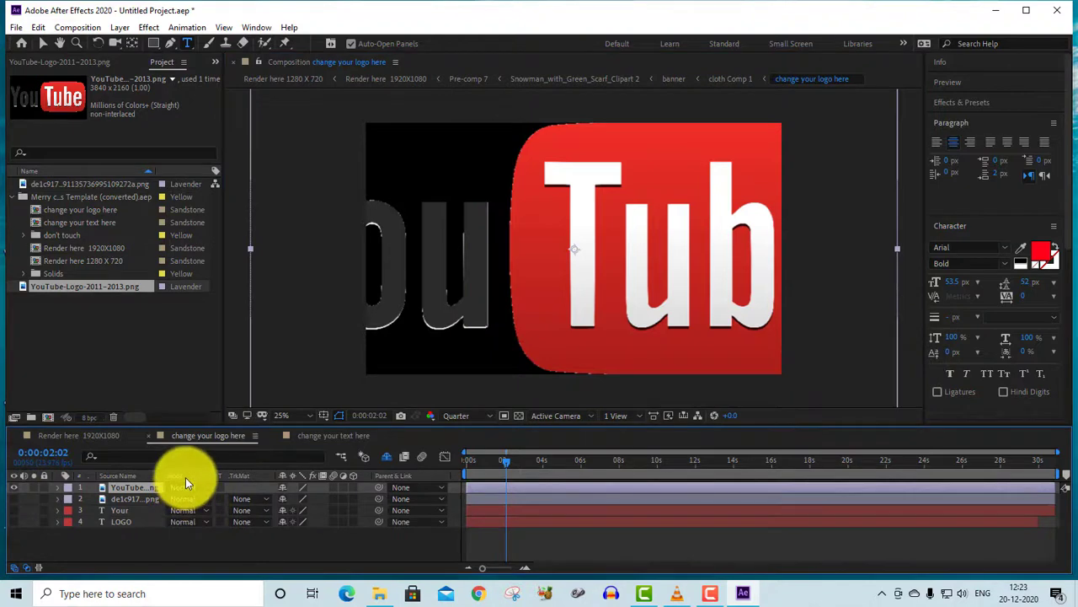
pyautogui.press('s')
pyautogui.moveTo(290, 499); pyautogui.dragTo(267, 499)
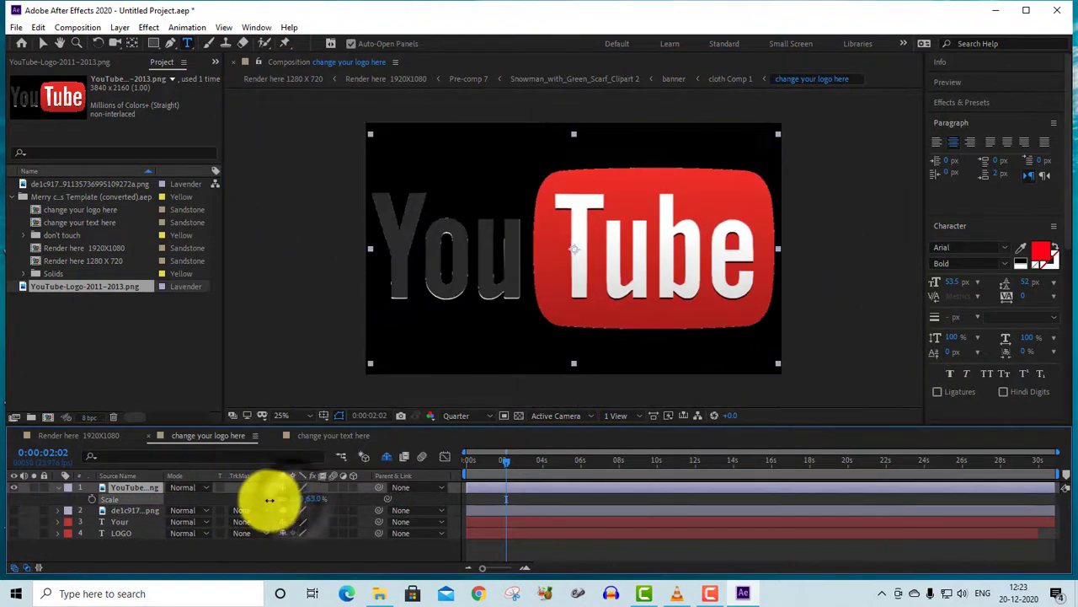
pyautogui.click(85, 435)
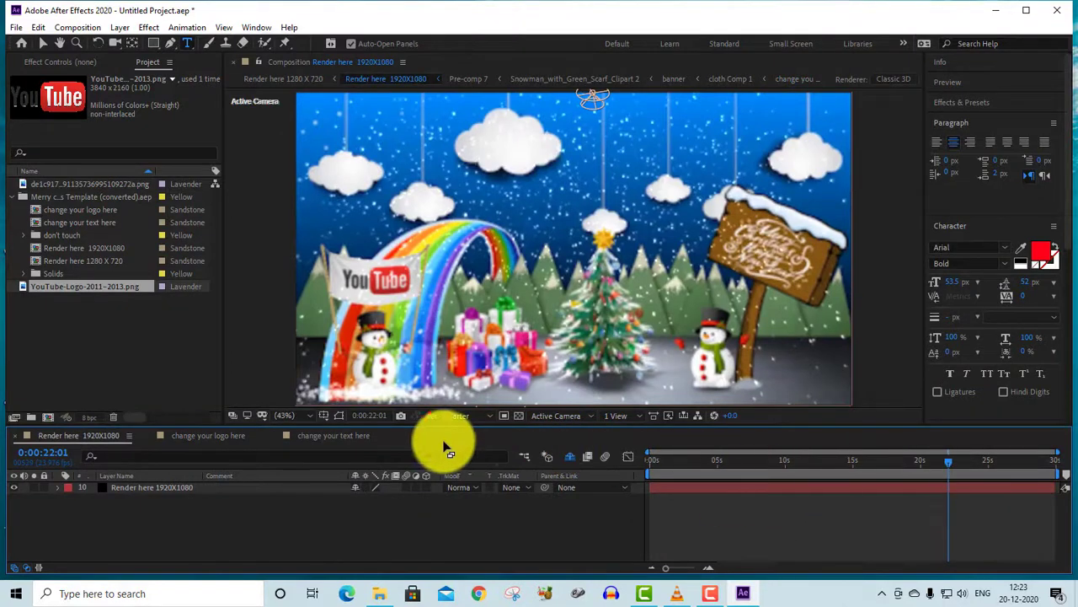
# In the 'change your text here' comp, set the youtube.com text fill to red FF0000.
pyautogui.click(347, 435)
pyautogui.click(813, 488)
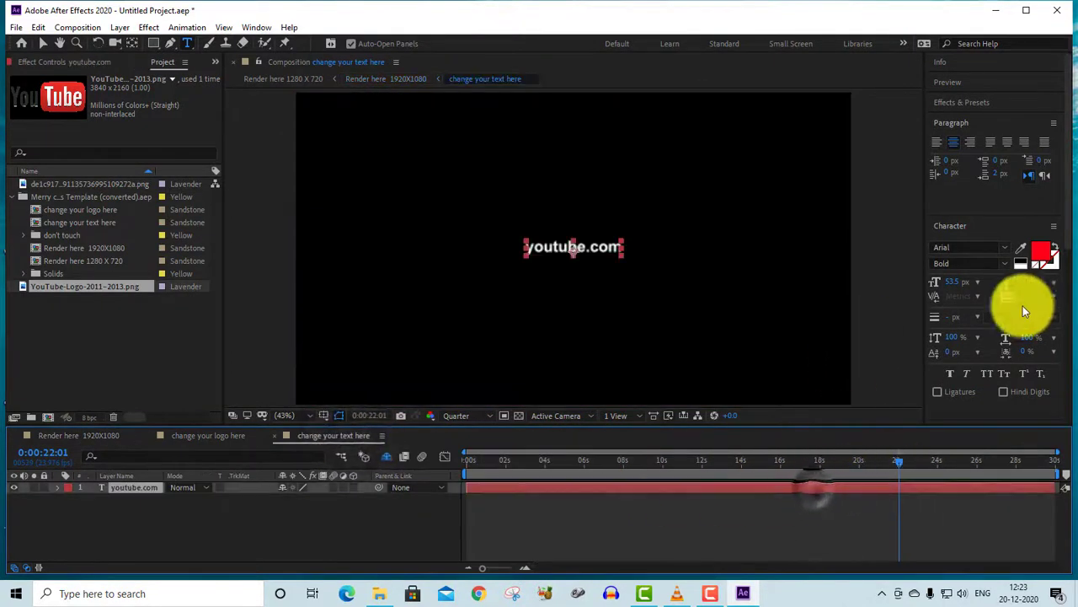
pyautogui.click(1041, 255)
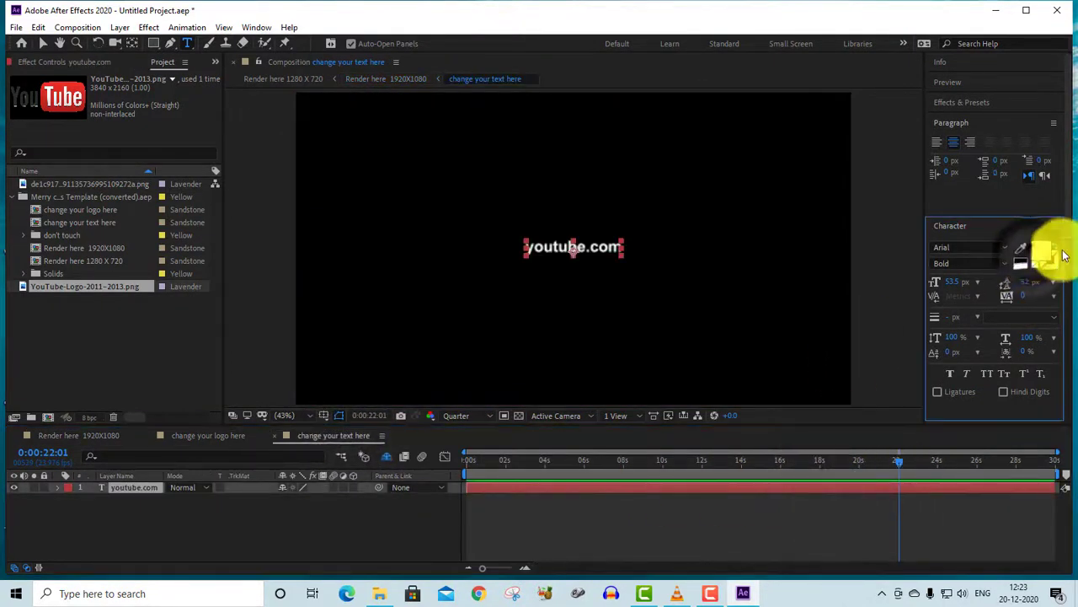
pyautogui.click(294, 245)
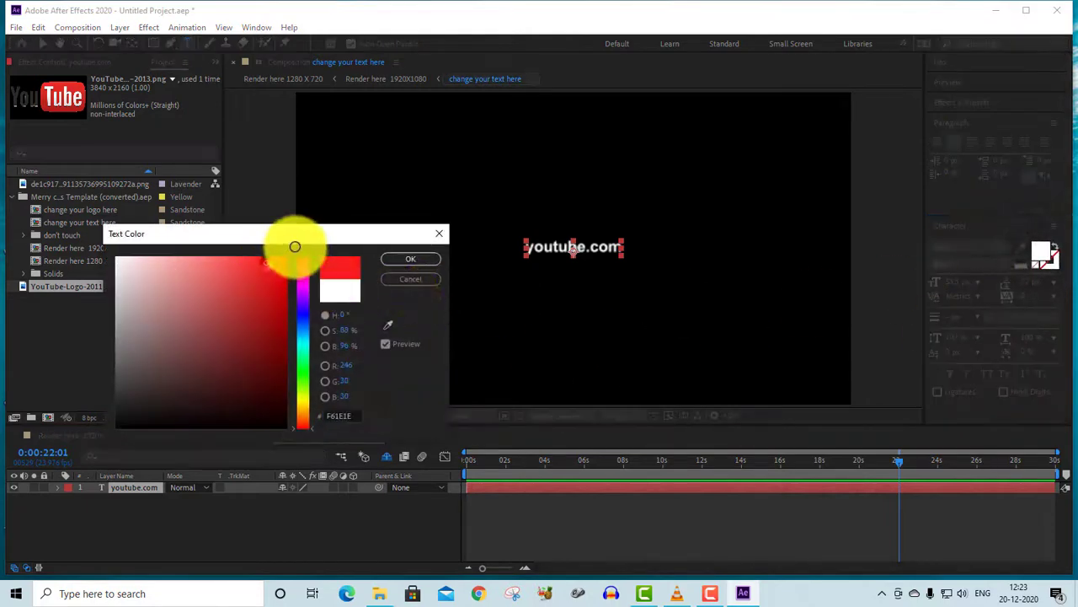
pyautogui.click(427, 261)
# Scrub through the Render here 1920X1080 comp to preview the wordmark and red youtube.com text.
pyautogui.click(92, 434)
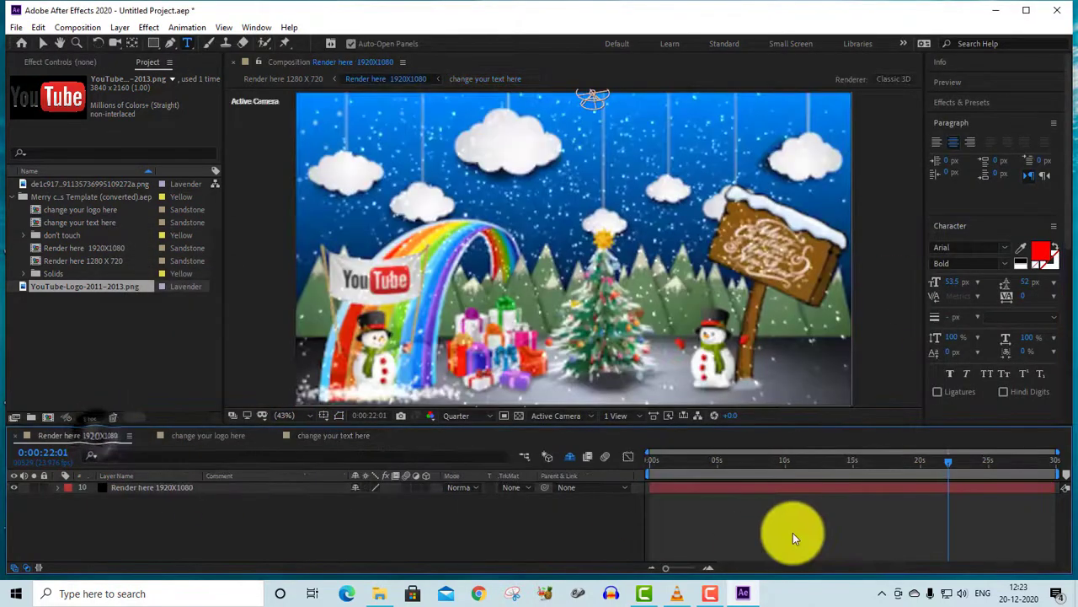
pyautogui.moveTo(958, 457)
pyautogui.mouseDown()
pyautogui.moveTo(979, 470)
pyautogui.moveTo(925, 480)
pyautogui.moveTo(1005, 470)
pyautogui.mouseUp()
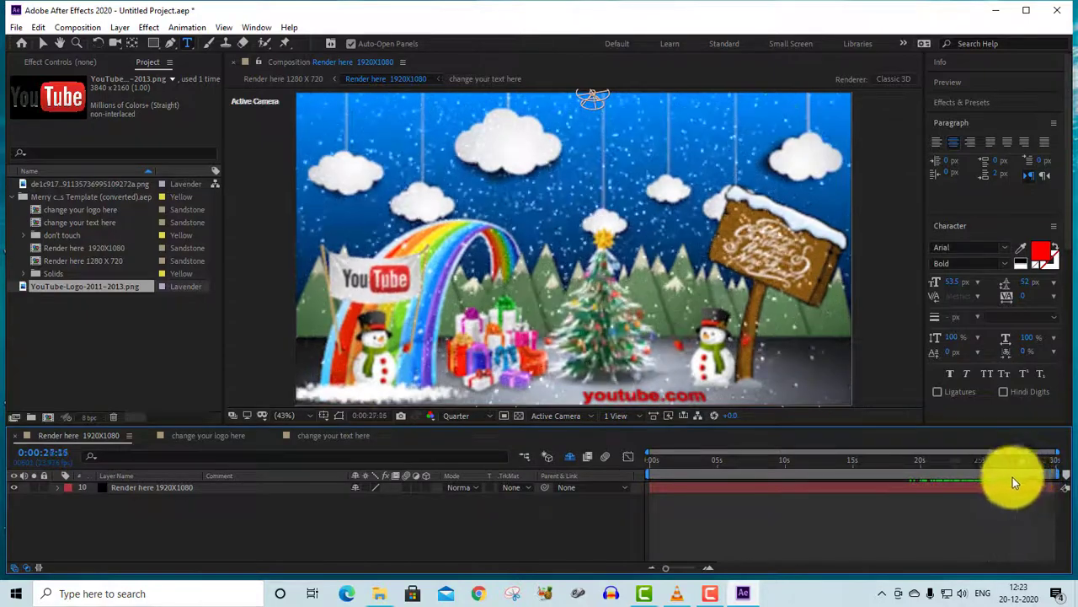
pyautogui.moveTo(1004, 471)
pyautogui.mouseDown()
pyautogui.moveTo(985, 471)
pyautogui.moveTo(986, 513)
pyautogui.mouseUp()
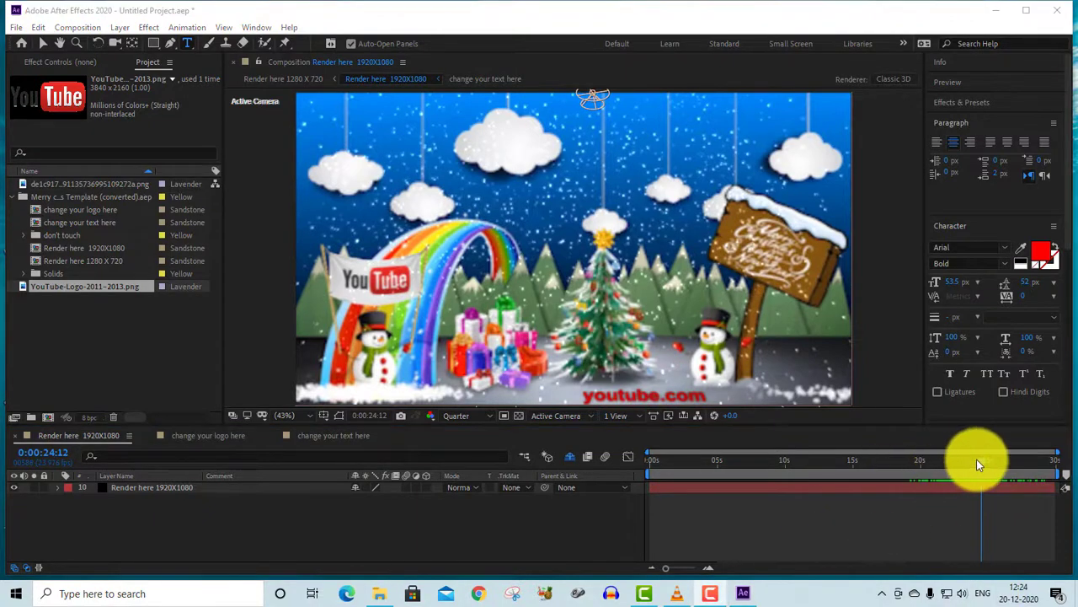
pyautogui.moveTo(976, 459)
pyautogui.mouseDown()
pyautogui.moveTo(1008, 469)
pyautogui.moveTo(951, 513)
pyautogui.mouseUp()
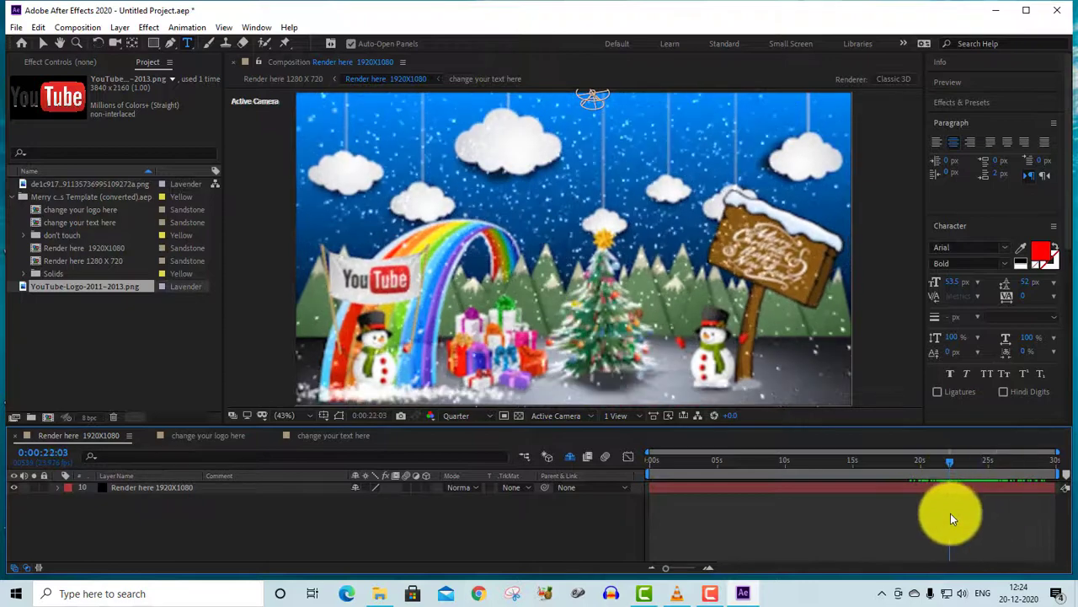